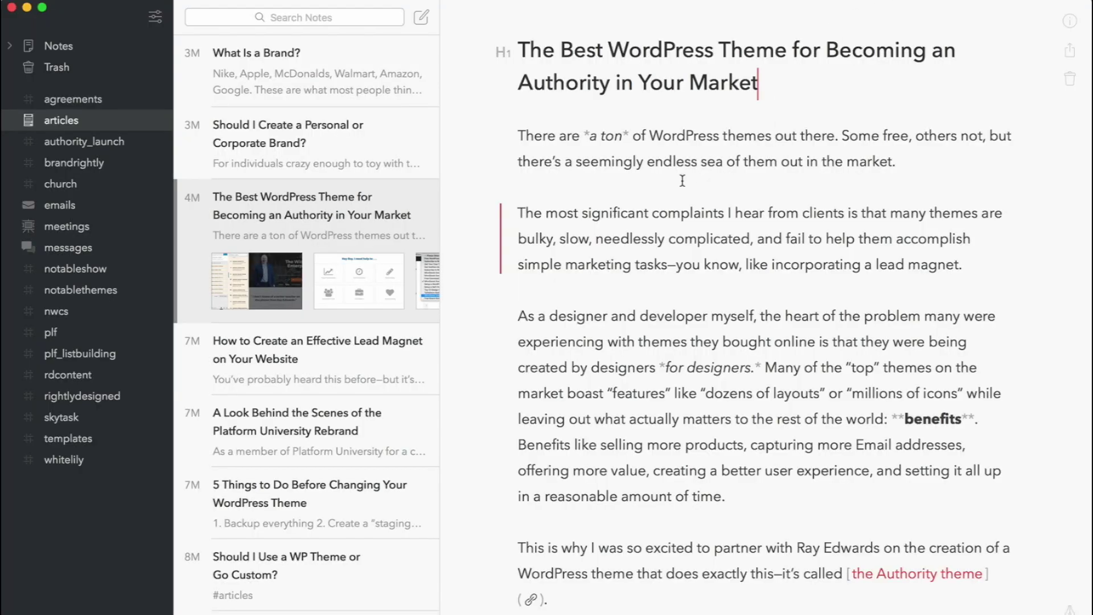
Step: Look over the article on the best WordPress theme and the list of notes tagged articles
scroll(686, 252, down, 10)
scroll(686, 252, up, 10)
click(86, 122)
scroll(363, 201, up, 2)
scroll(362, 199, down, 3)
scroll(362, 200, up, 3)
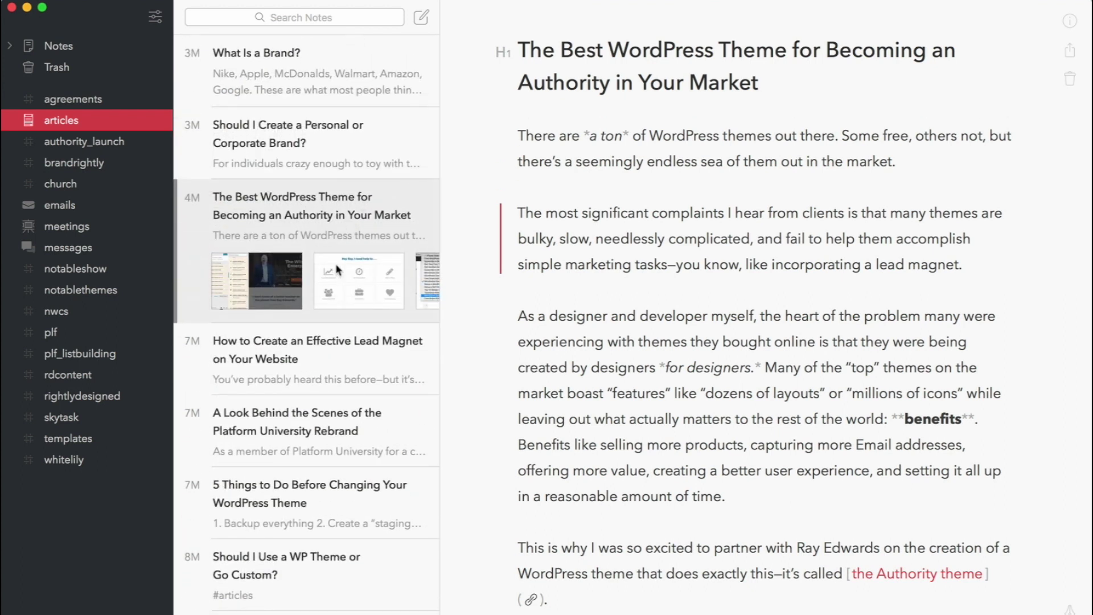
scroll(336, 270, down, 3)
scroll(336, 270, up, 3)
Step: Open the "RD Content: [Template]" note under the templates tag and look through its sections, from Video to Process
click(107, 437)
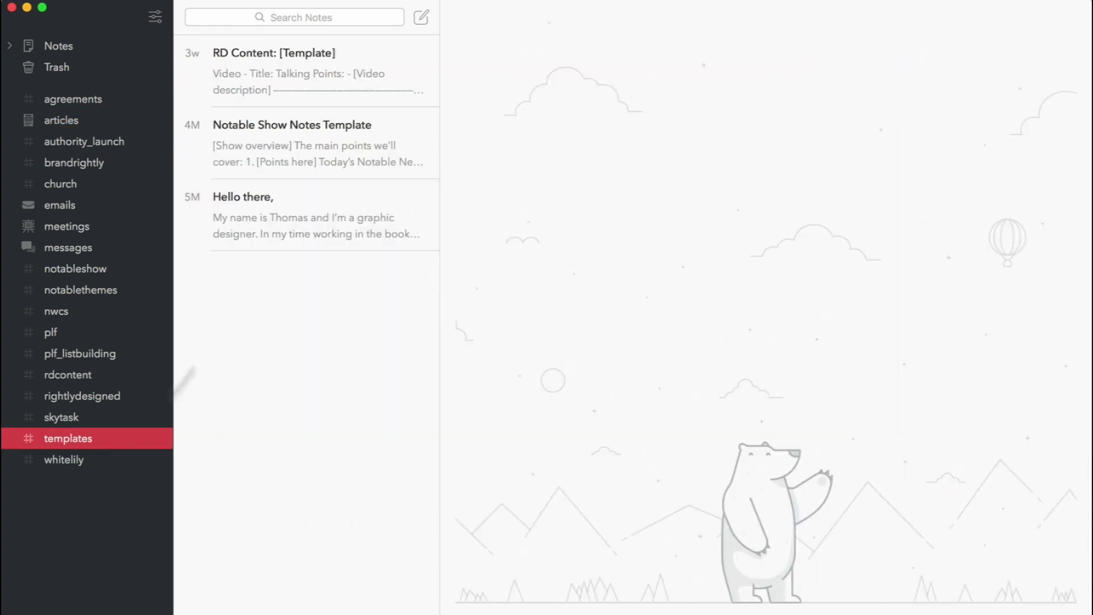
click(316, 69)
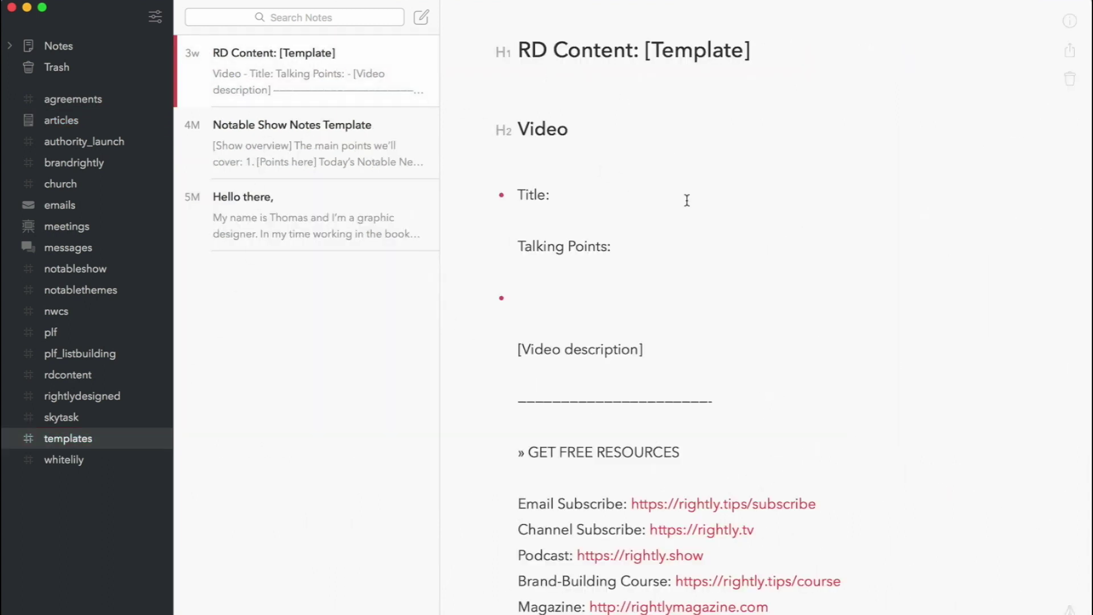
scroll(686, 243, down, 15)
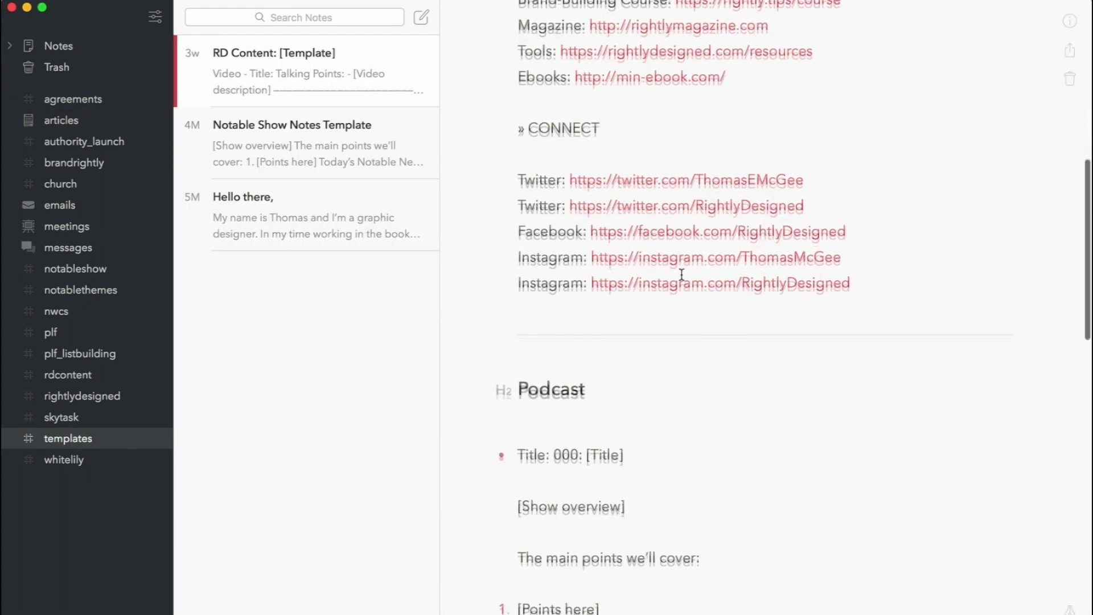
scroll(681, 275, down, 14)
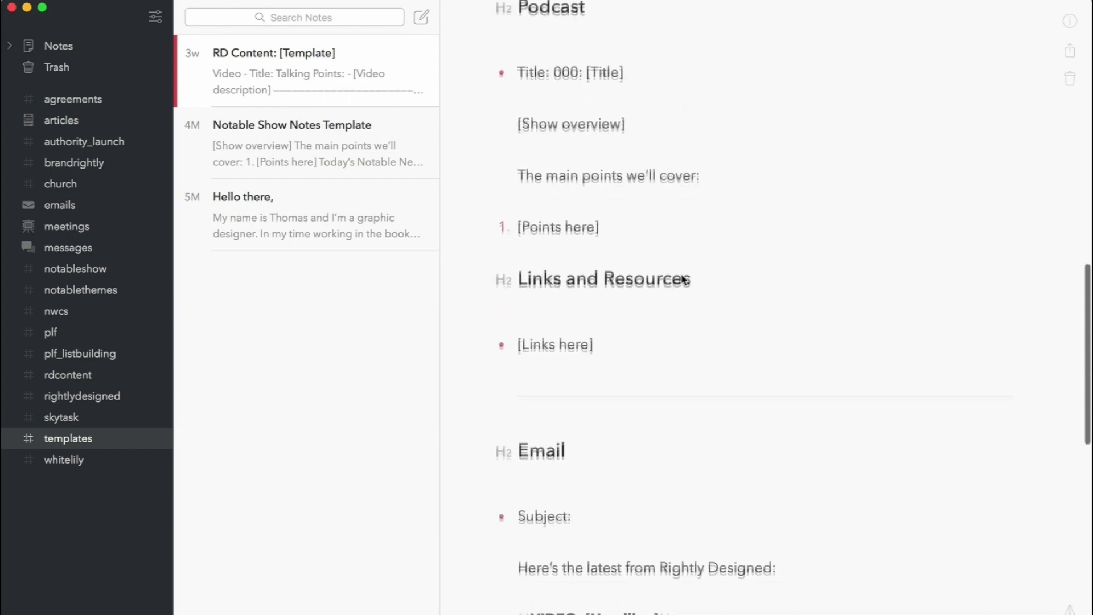
scroll(681, 273, down, 14)
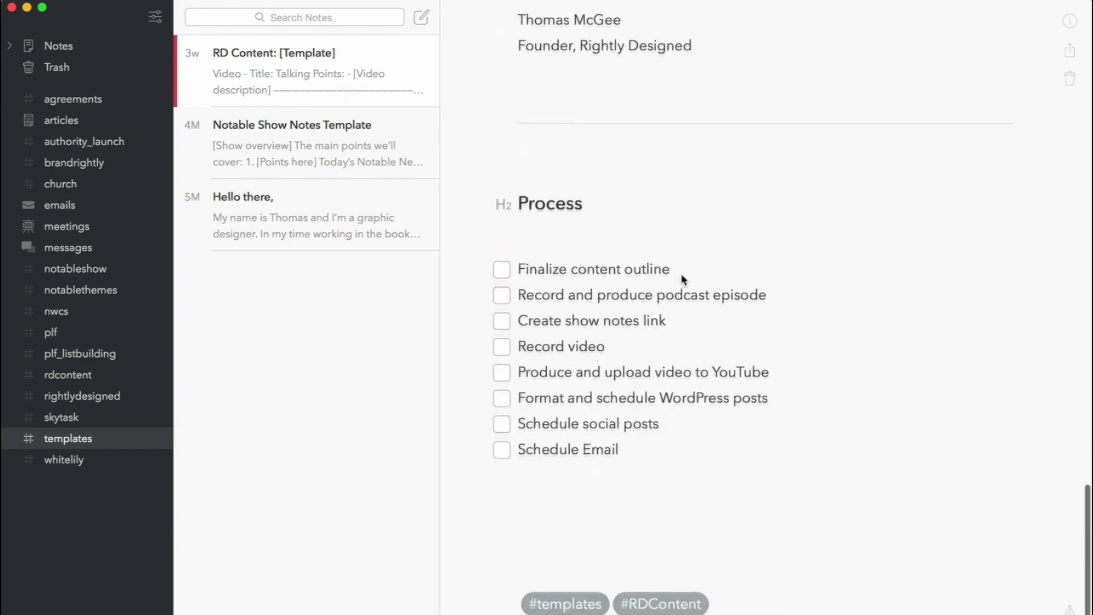
scroll(680, 273, up, 20)
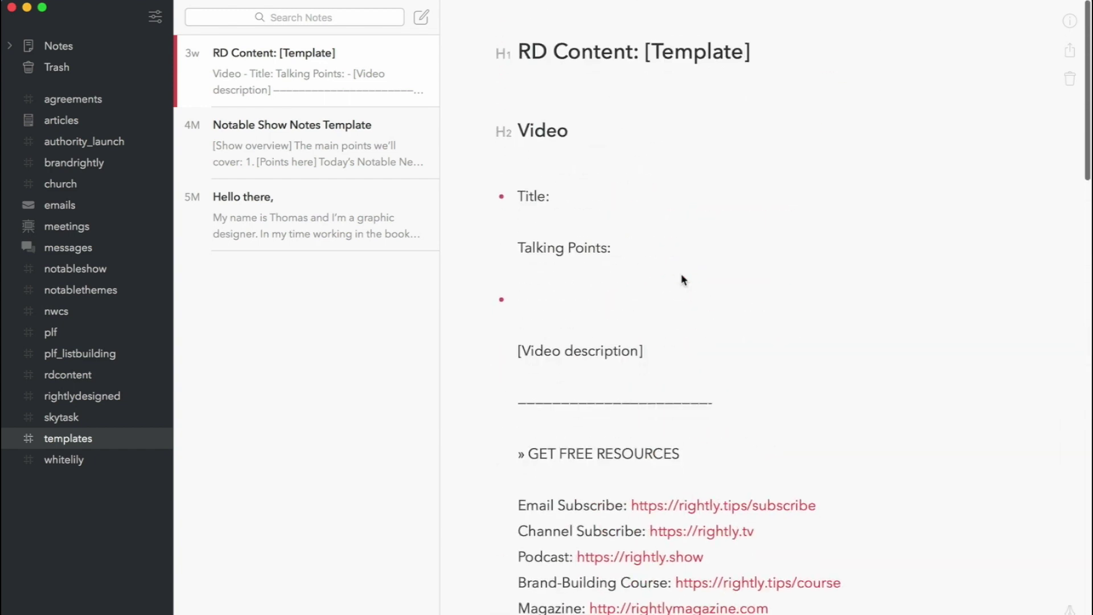
scroll(649, 245, down, 8)
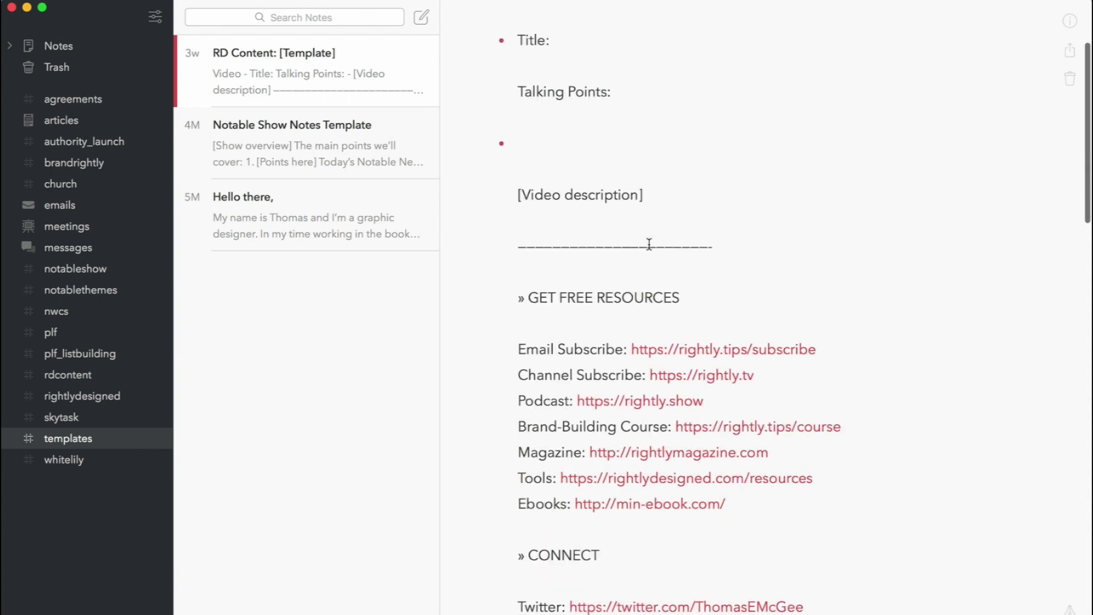
scroll(601, 100, up, 8)
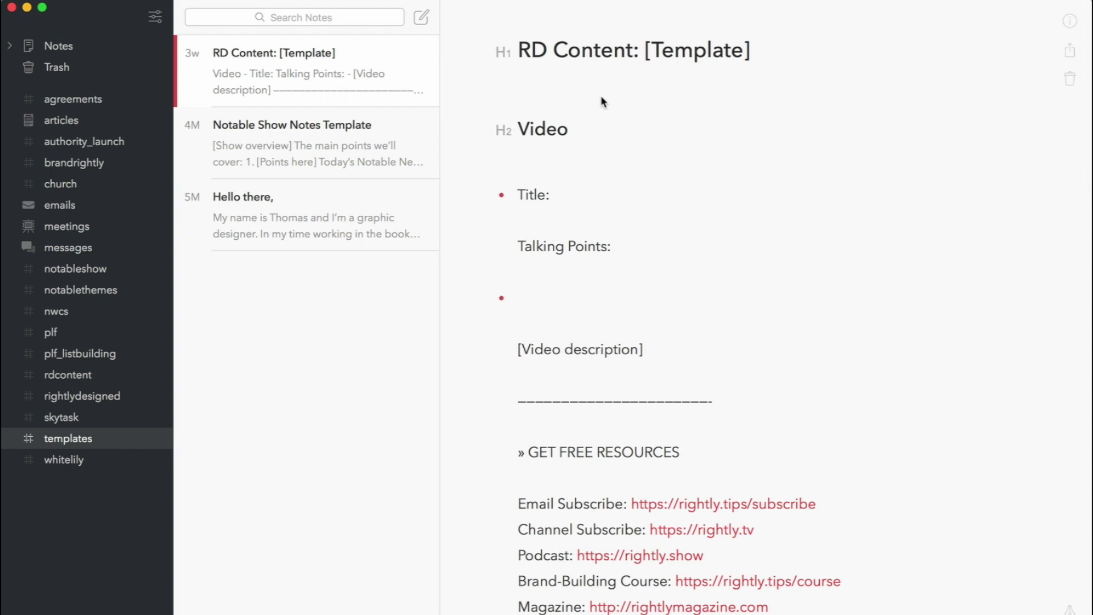
Step: Examine the template's Podcast, Links and Resources, and Email sections down to the Process checklist
scroll(603, 101, down, 8)
scroll(601, 98, down, 10)
scroll(602, 100, down, 5)
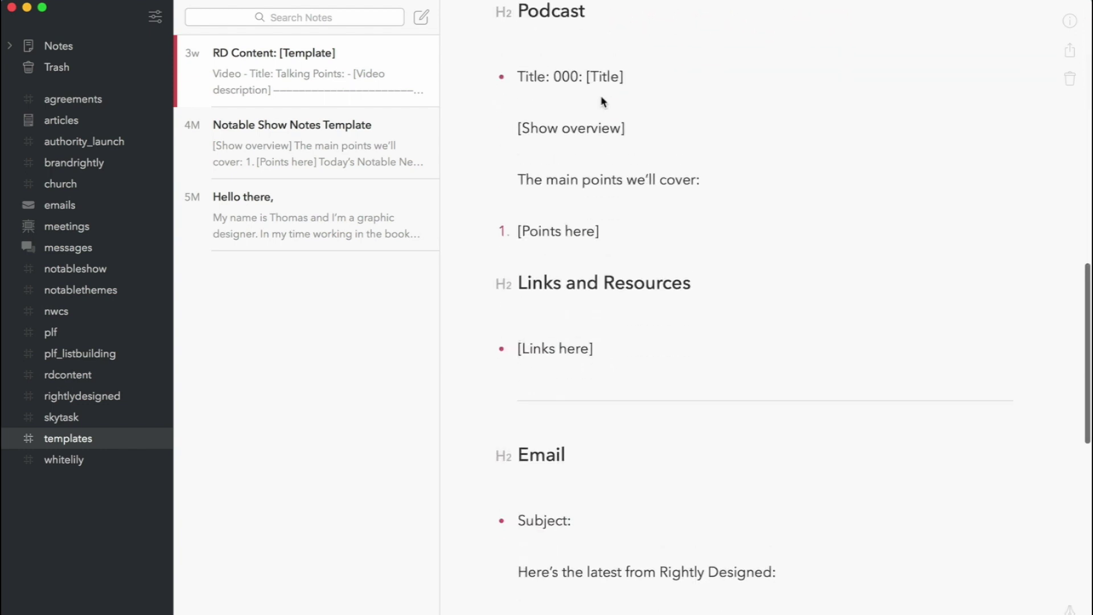
scroll(603, 101, down, 3)
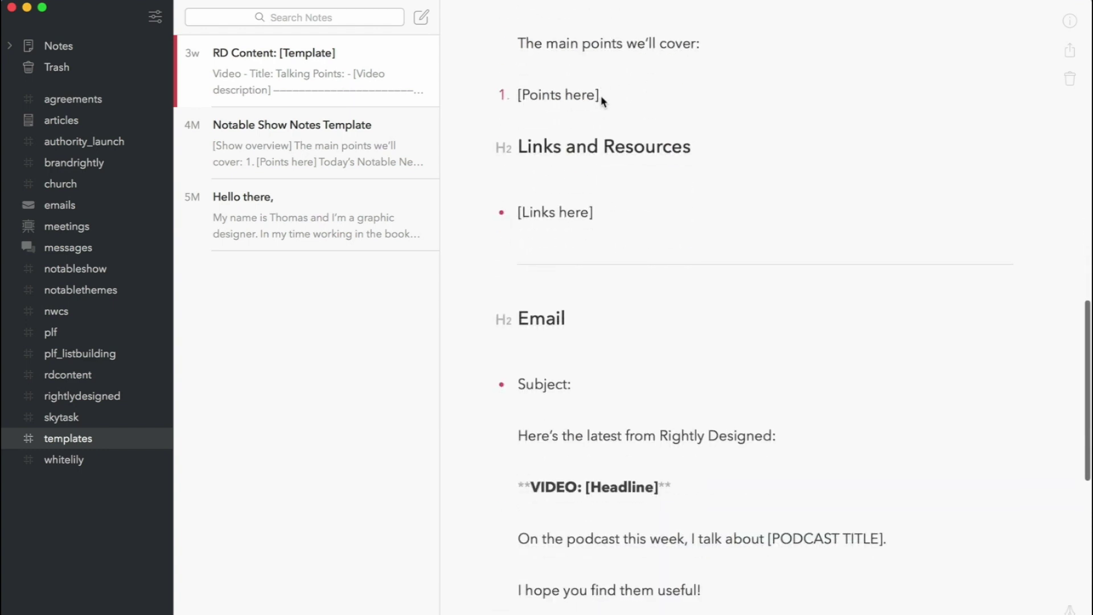
scroll(600, 101, down, 4)
drag(737, 536, 501, 190)
click(665, 199)
scroll(734, 407, down, 11)
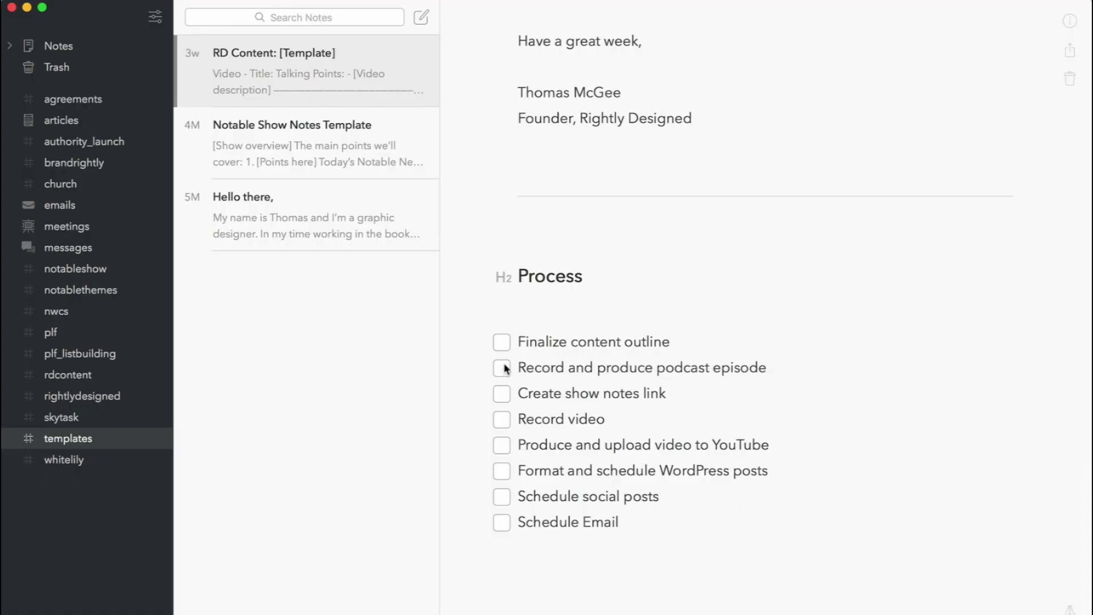
Step: Check the actions available for the "RD Content: [Template]" note, including Duplicate, and review its Process checklist again
scroll(661, 134, up, 10)
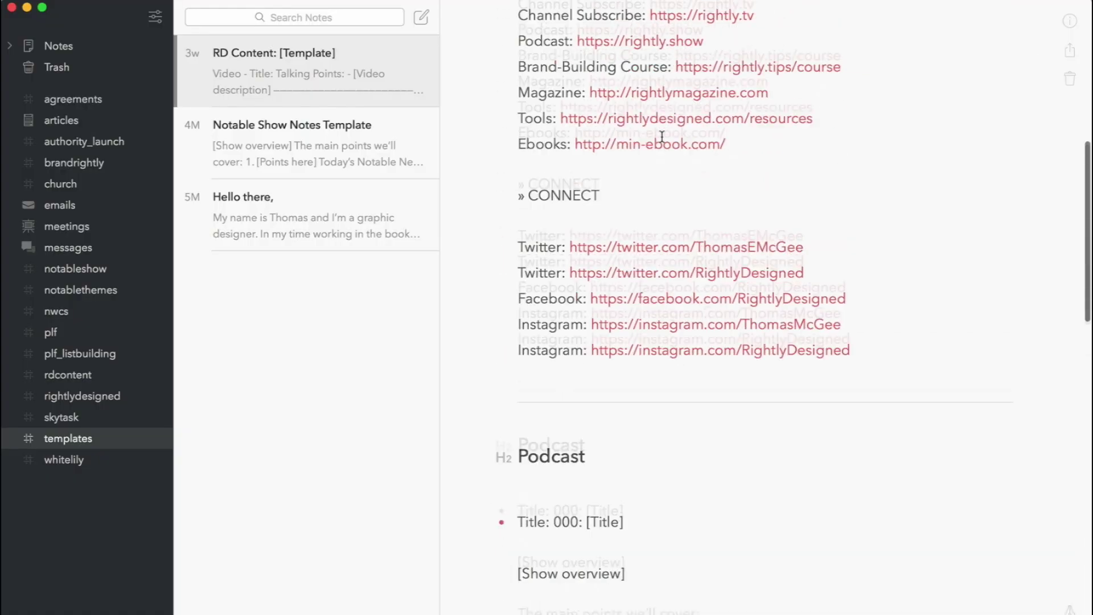
scroll(661, 134, up, 5)
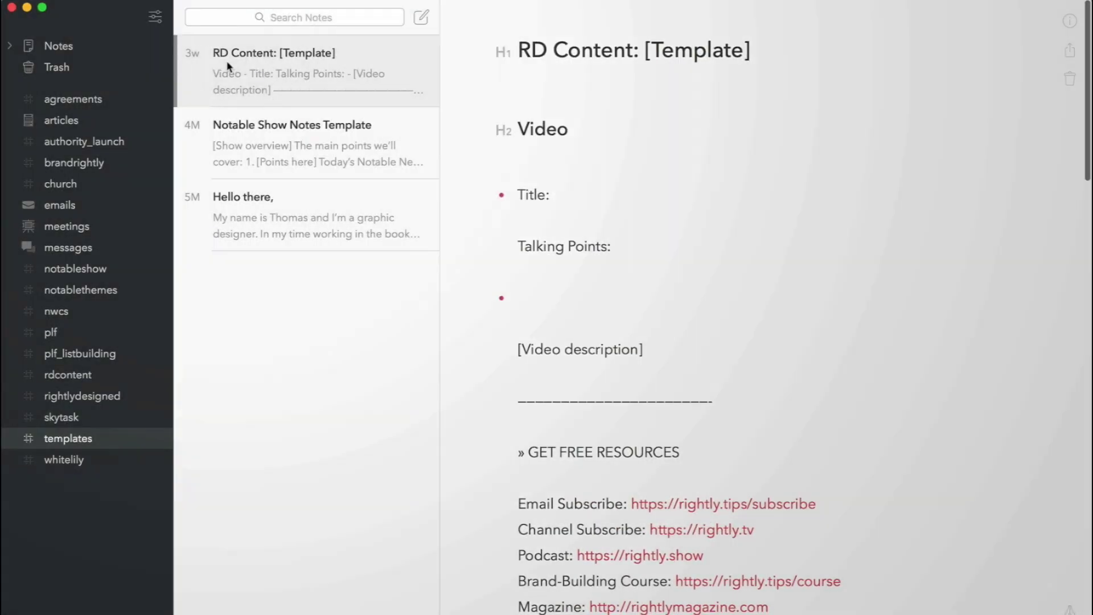
right_click(227, 66)
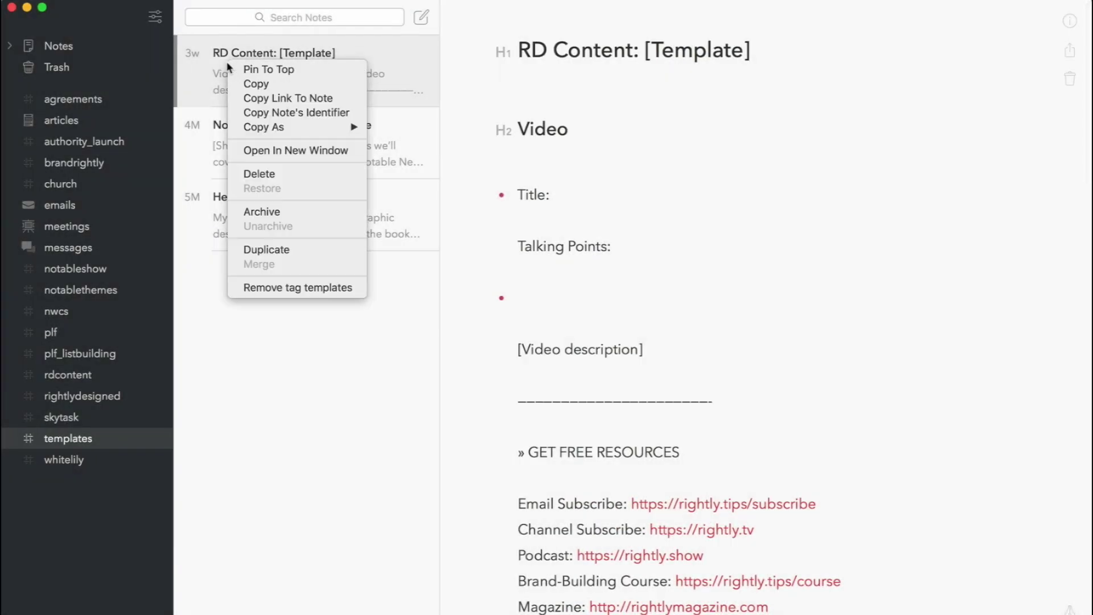
click(312, 250)
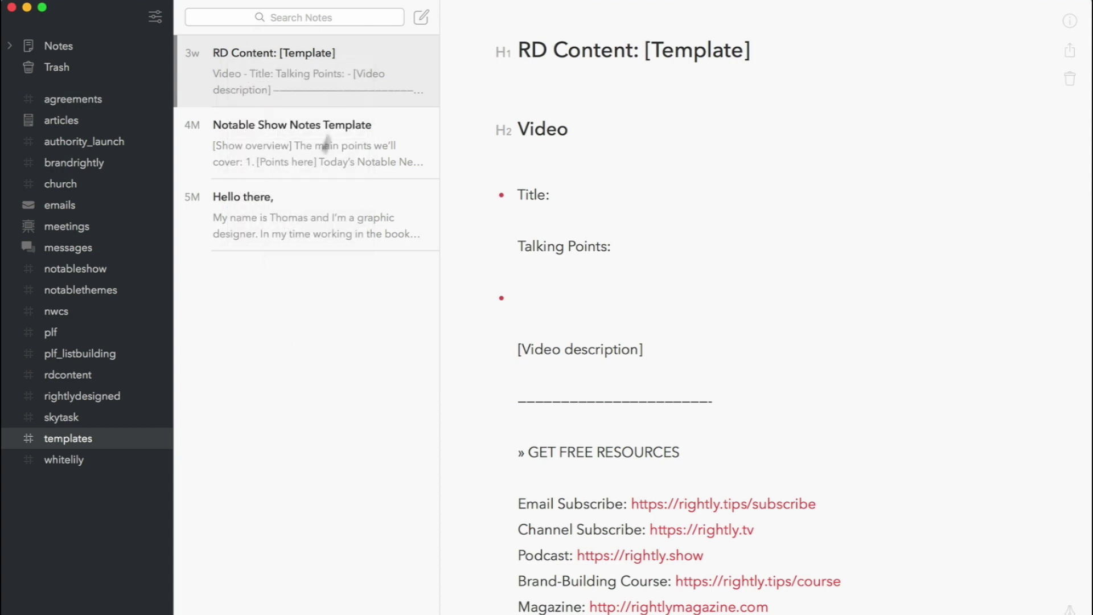
scroll(632, 433, down, 15)
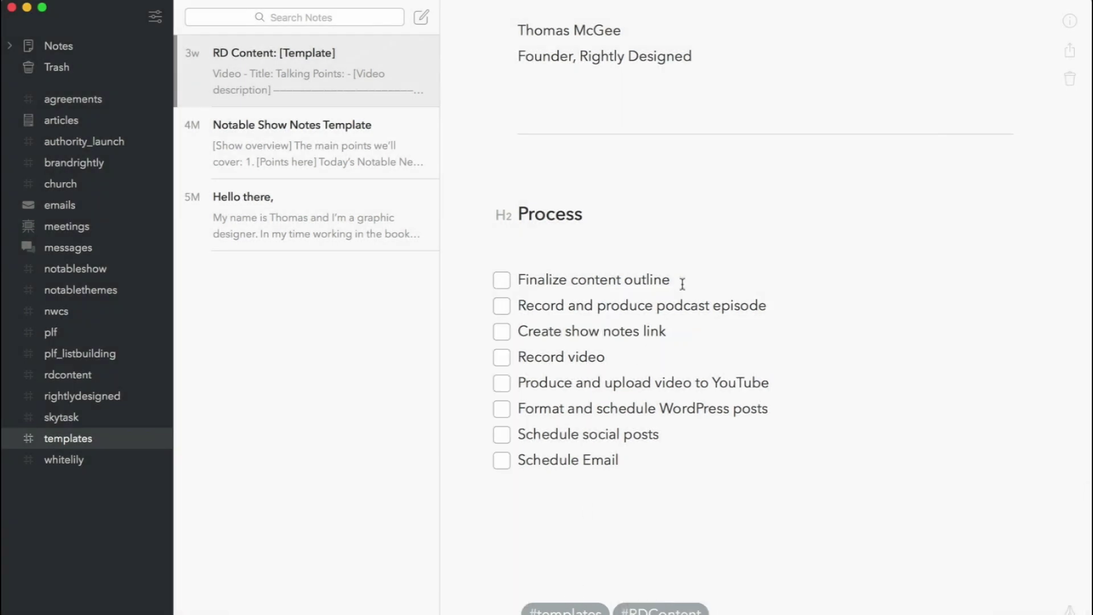
scroll(730, 133, up, 15)
Step: Pin the note "The Best WordPress Theme for Becoming an Authority in Your Market" under the articles tag
click(79, 122)
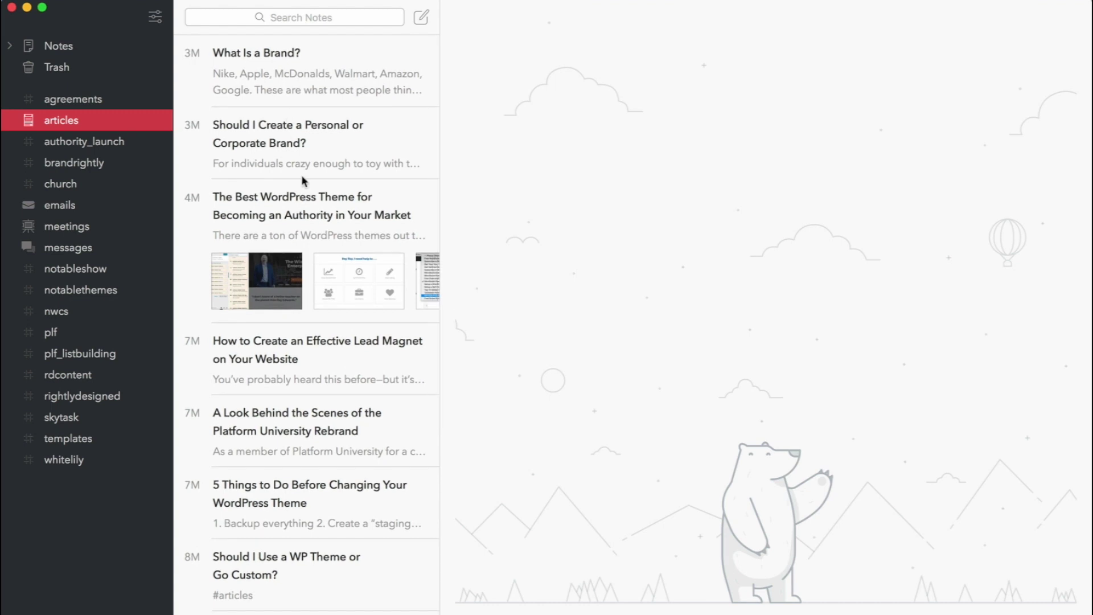
click(350, 228)
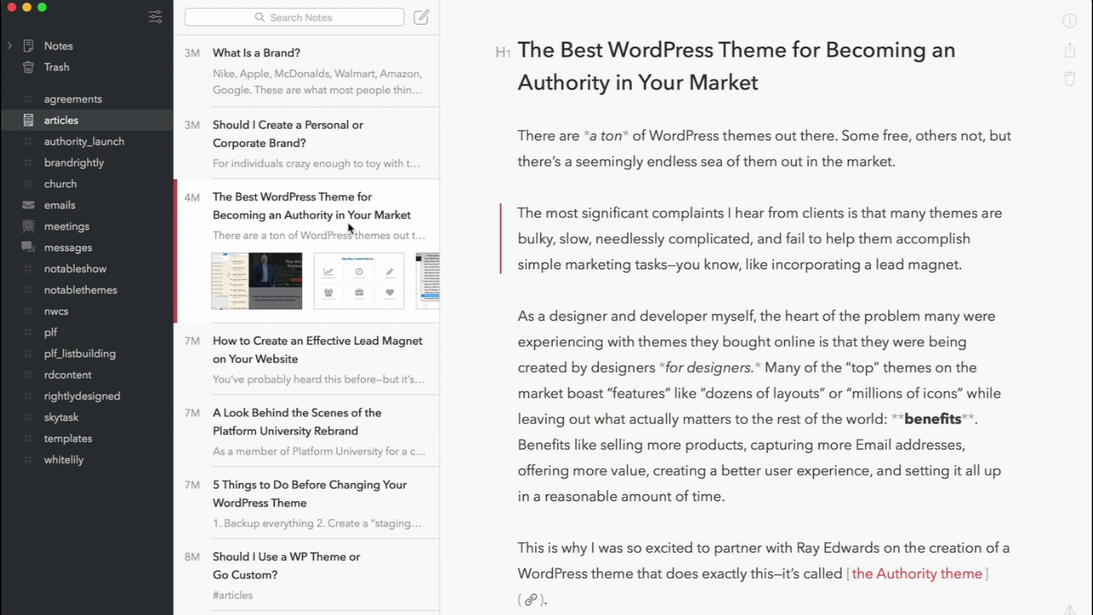
scroll(375, 227, right, 3)
scroll(375, 227, left, 5)
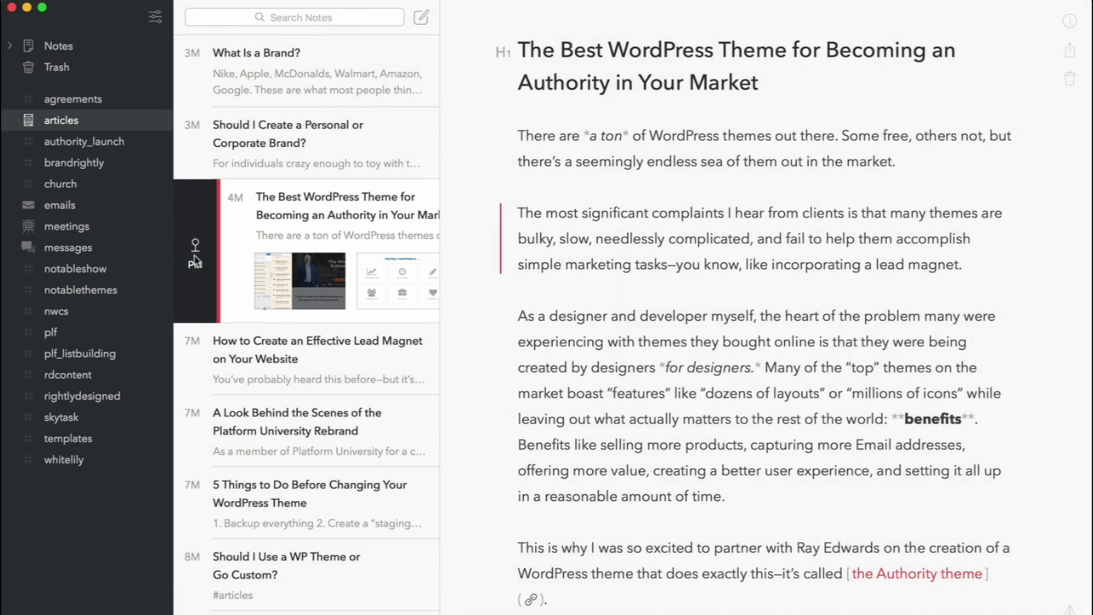
click(195, 259)
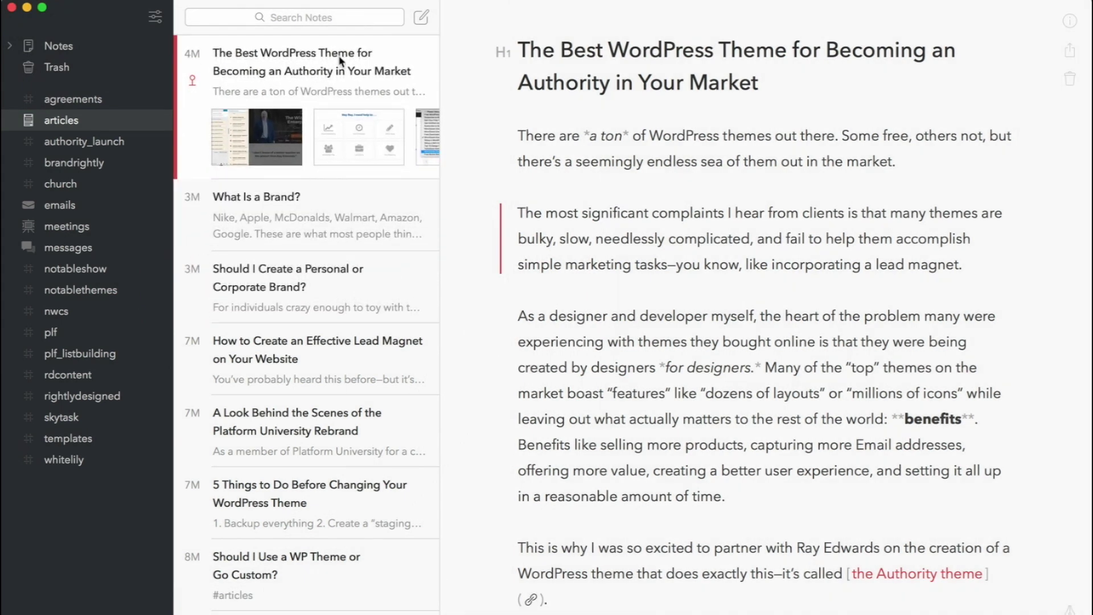
Step: Check the pinned article in both the full notes list and the articles tag, and examine its body text and images
scroll(333, 278, down, 5)
scroll(333, 278, up, 5)
click(93, 49)
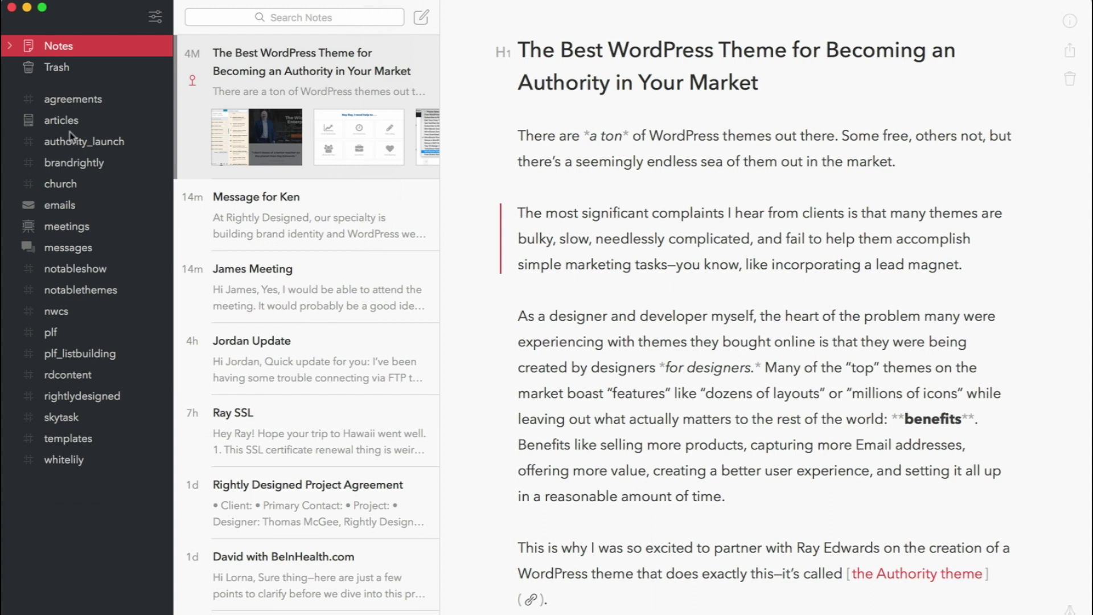
click(71, 120)
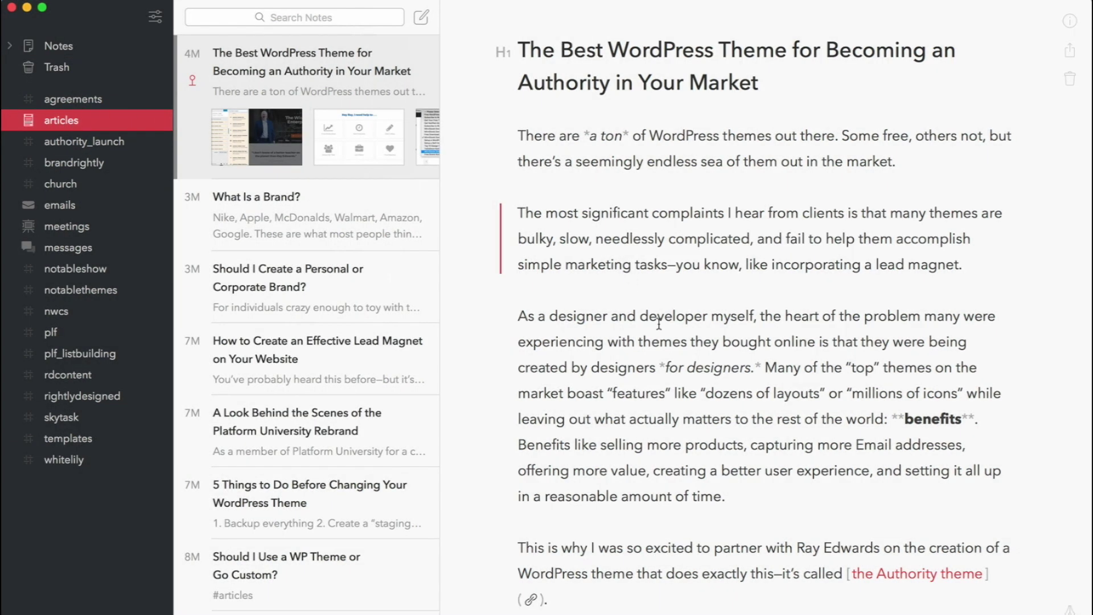
scroll(328, 146, down, 5)
scroll(329, 147, up, 5)
scroll(643, 148, down, 10)
scroll(643, 148, down, 15)
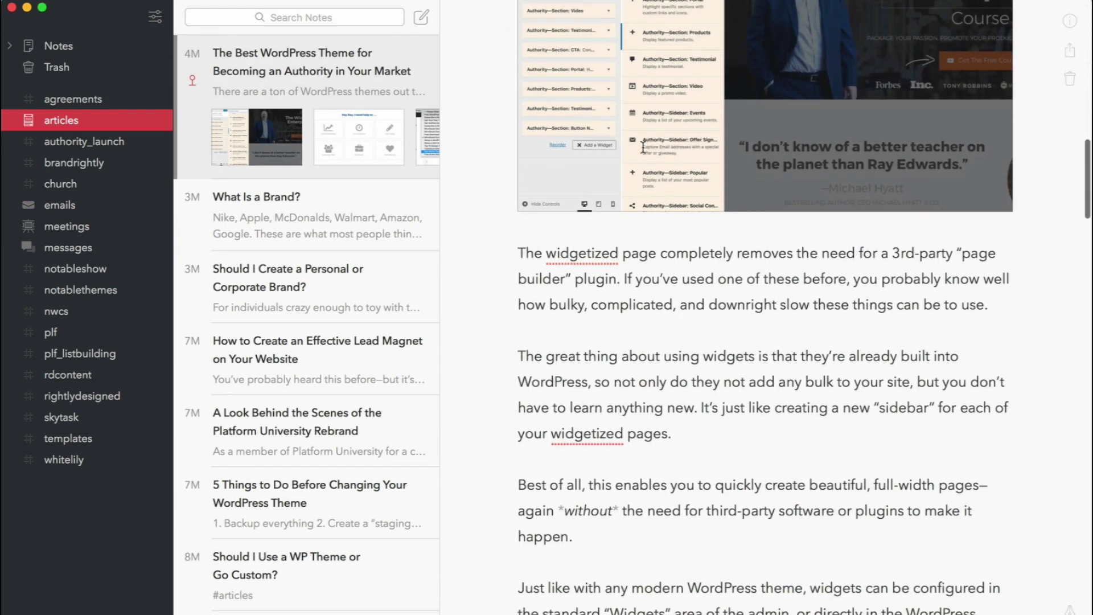
scroll(643, 148, up, 12)
scroll(644, 148, up, 10)
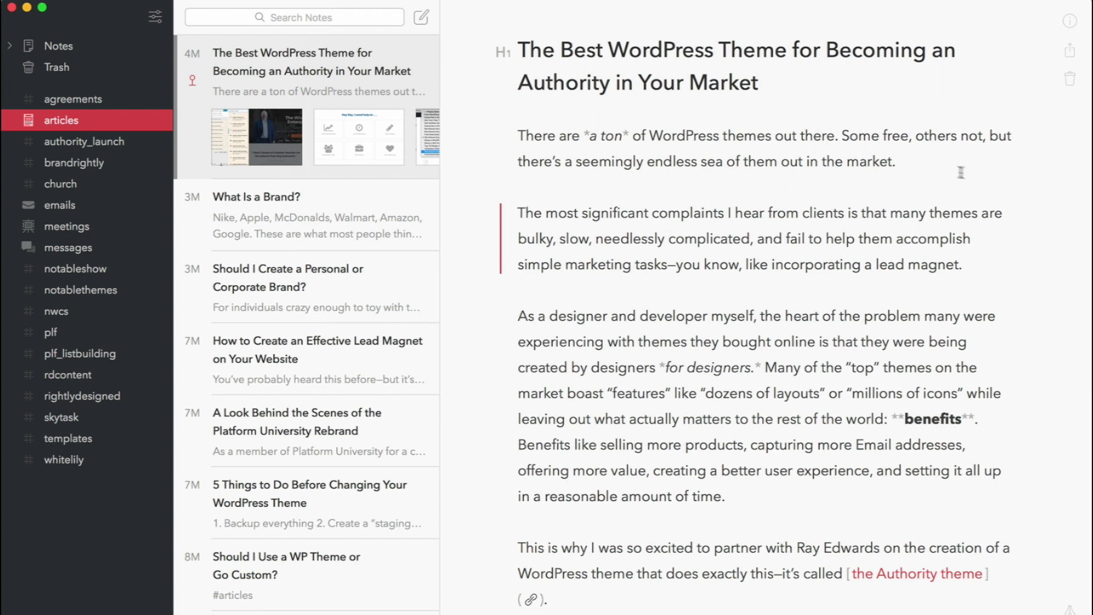
Step: Insert the paragraph "This is *italics* and some **bold**." after the article's first paragraph, followed by a blank line
click(960, 171)
key(Return)
key(Return)
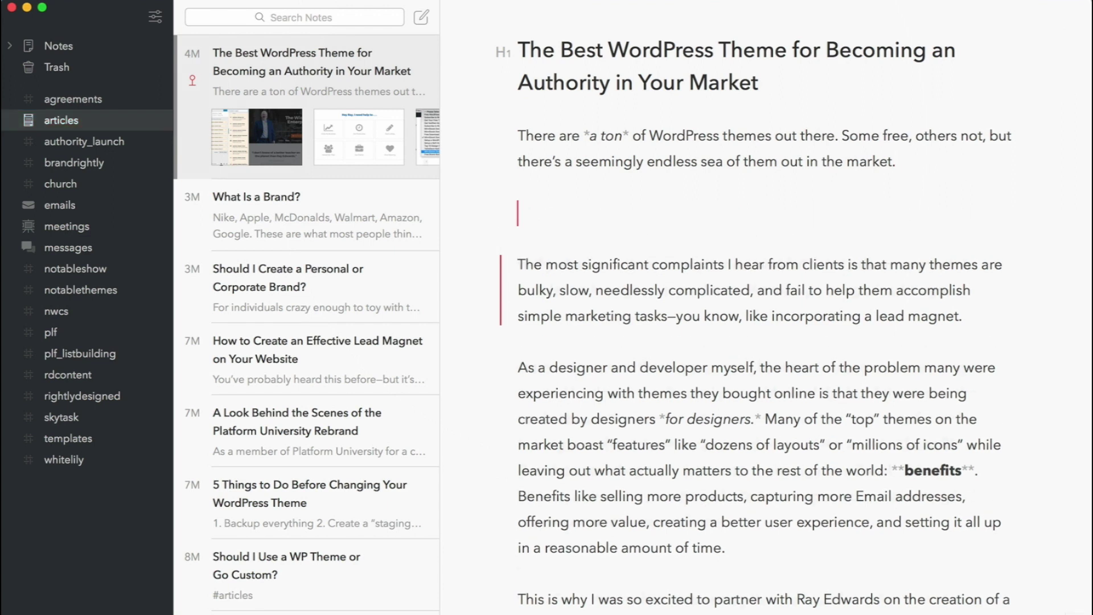
text(Tjos)
key(BackSpace)
key(BackSpace)
key(BackSpace)
text(his is *italics* and)
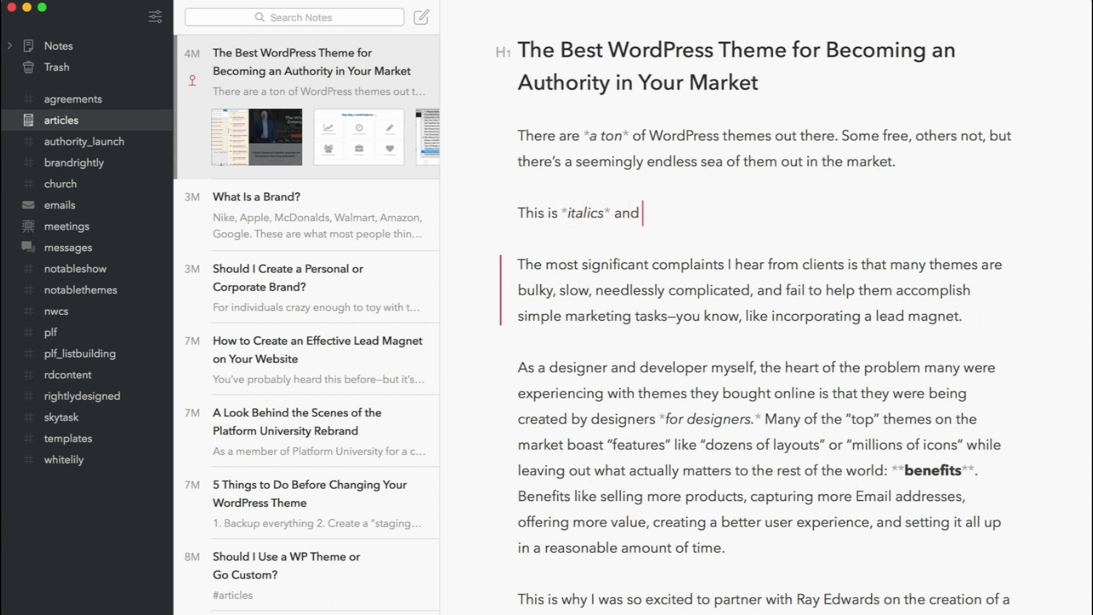
text( some **bold**)
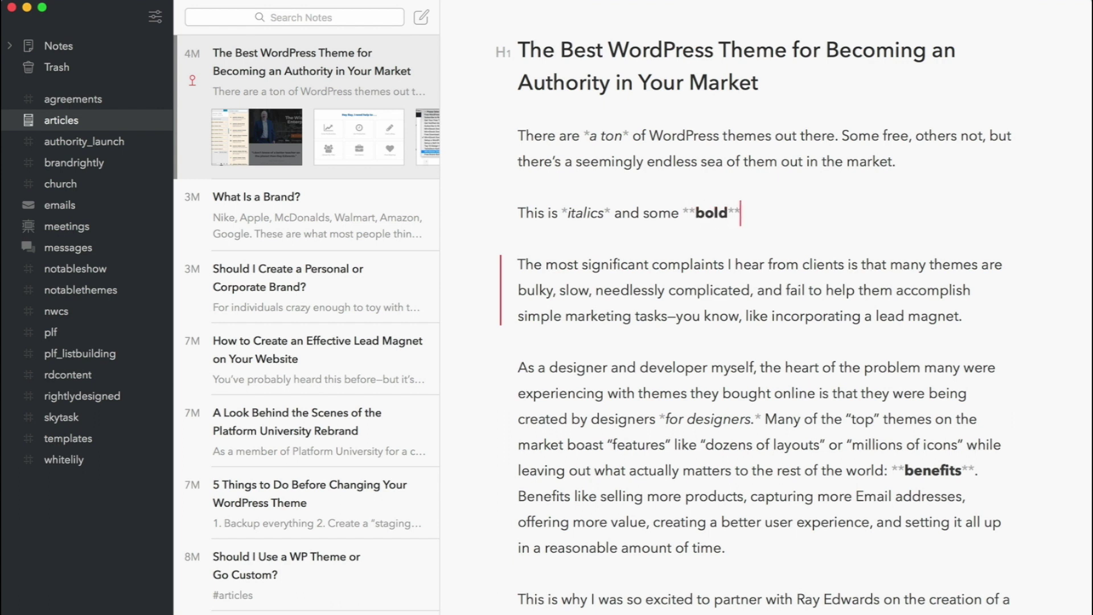
text(.)
key(Return)
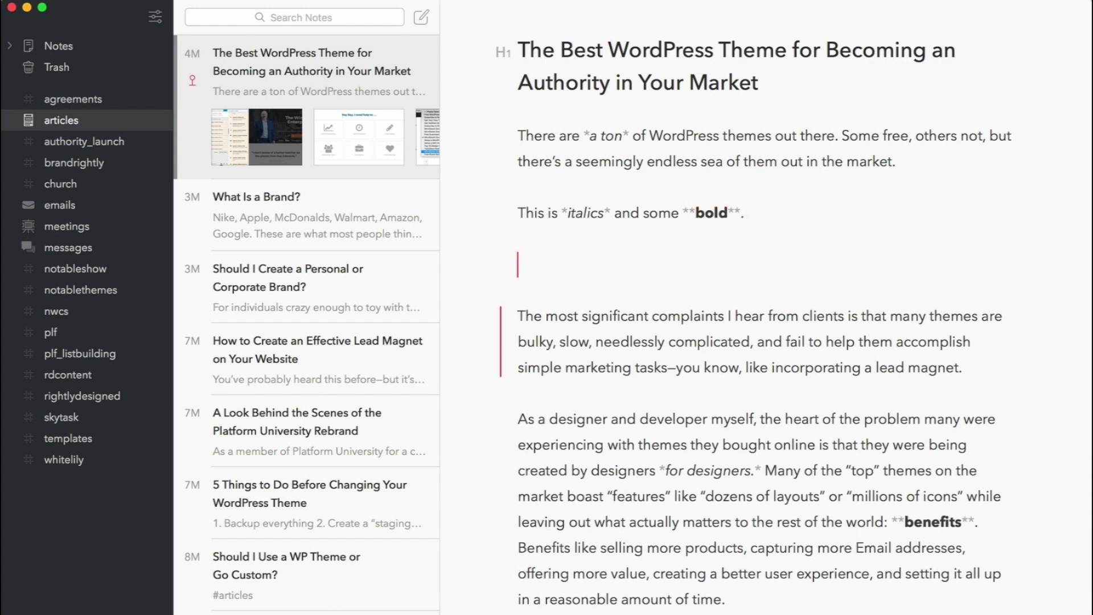
Step: Try Markdown heading markers for level 2 and level 3 on the blank line below the sample paragraph
text(##)
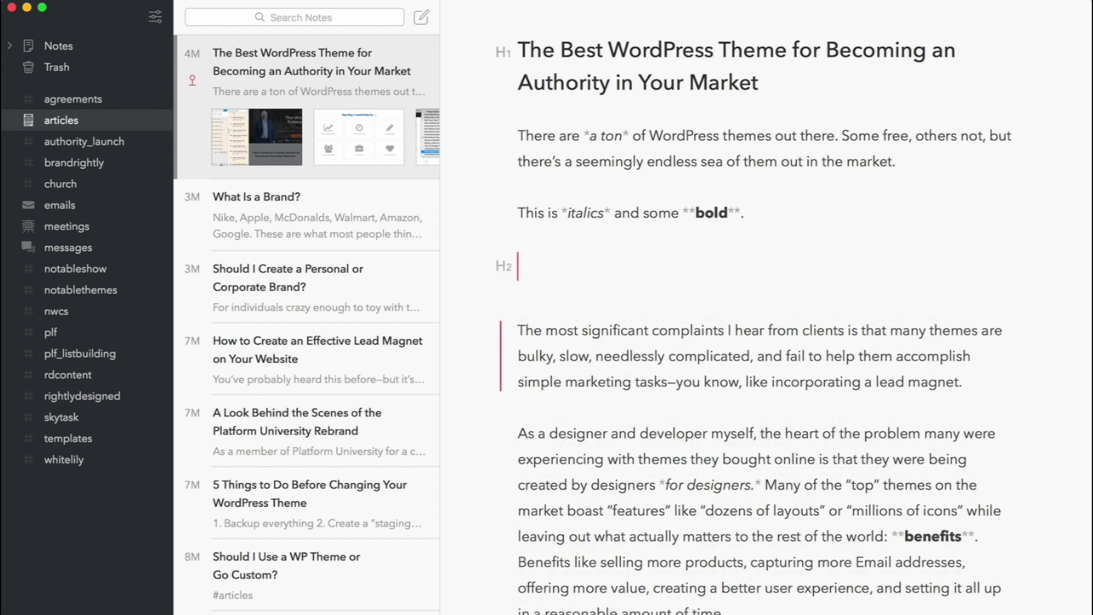
key(BackSpace)
text(###)
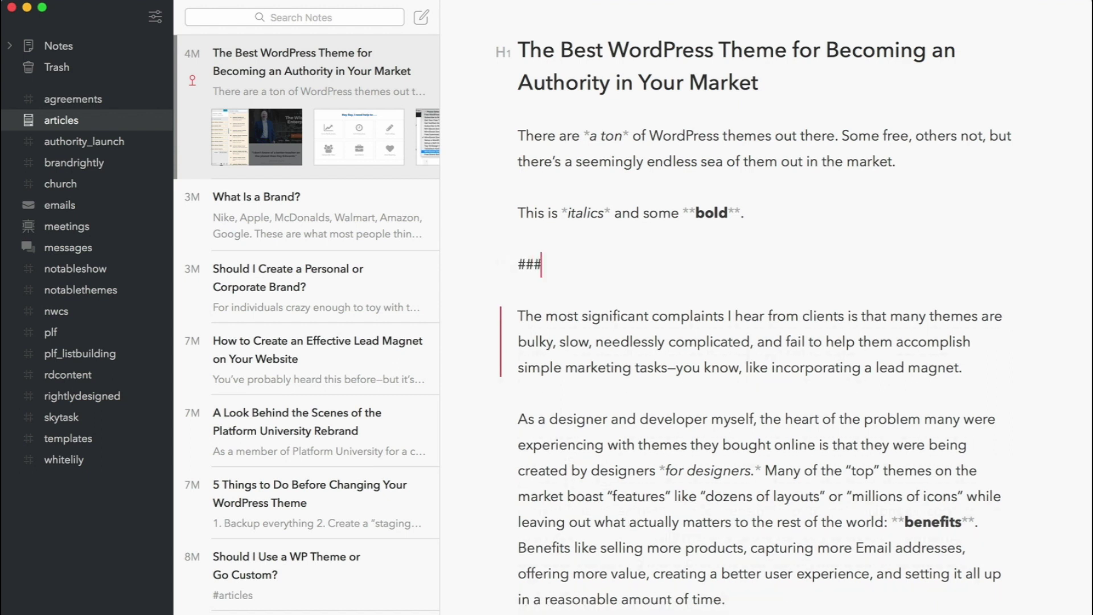
Step: Delete the sample formatting paragraph, the empty heading and the extra blank line from the article
drag(554, 259, 436, 209)
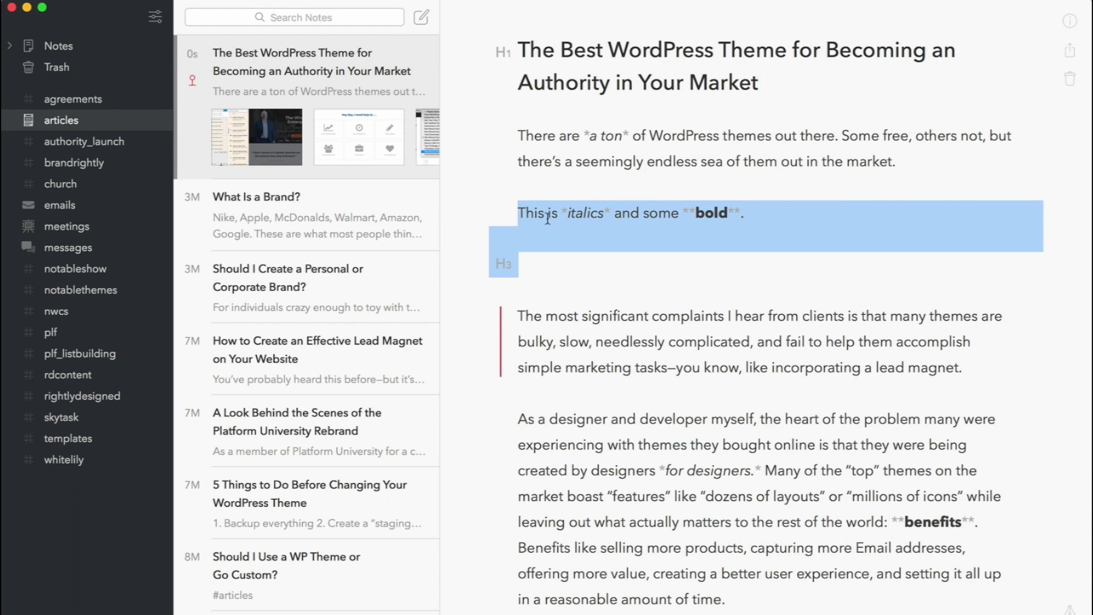
key(BackSpace)
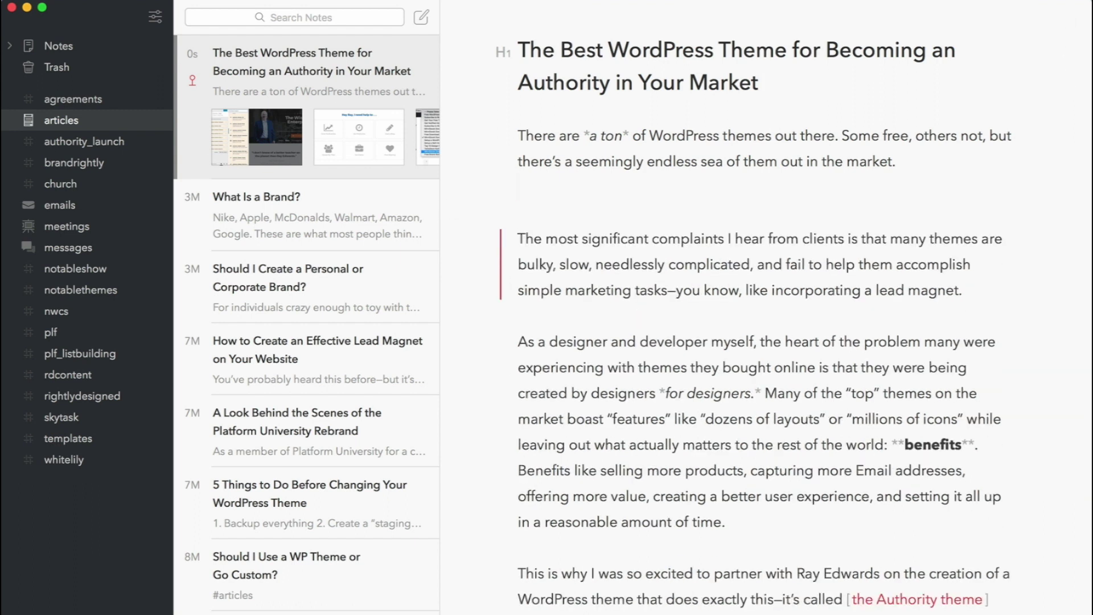
key(BackSpace)
scroll(601, 143, up, 1)
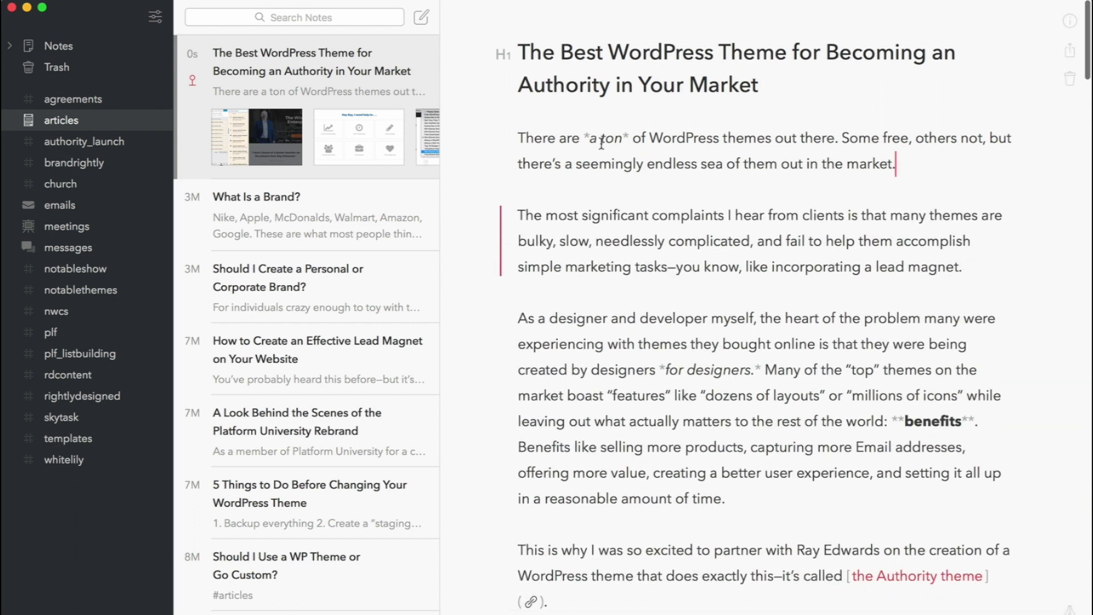
scroll(601, 143, down, 10)
scroll(601, 144, up, 10)
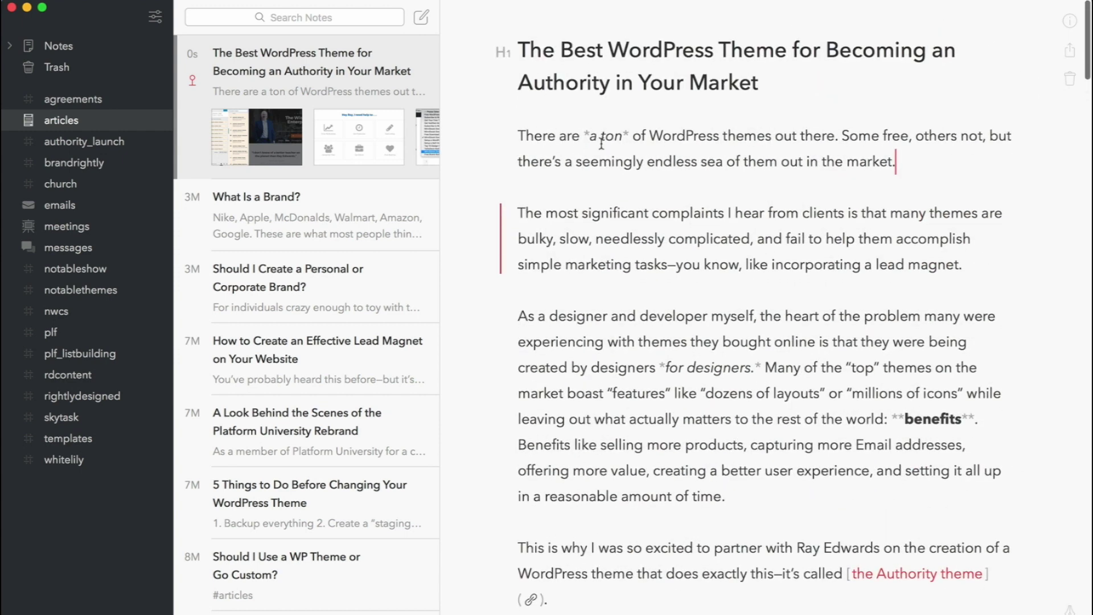
Step: Examine the rest of the article in the note, checking its headings, links, bold and italic text, and embedded images
scroll(584, 309, down, 7)
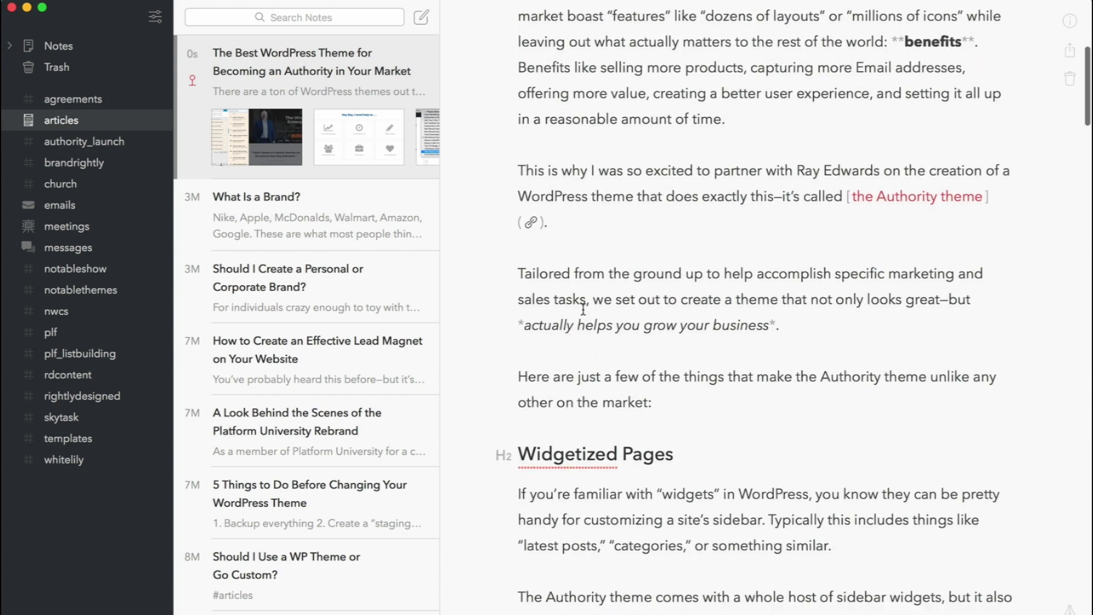
scroll(583, 309, down, 20)
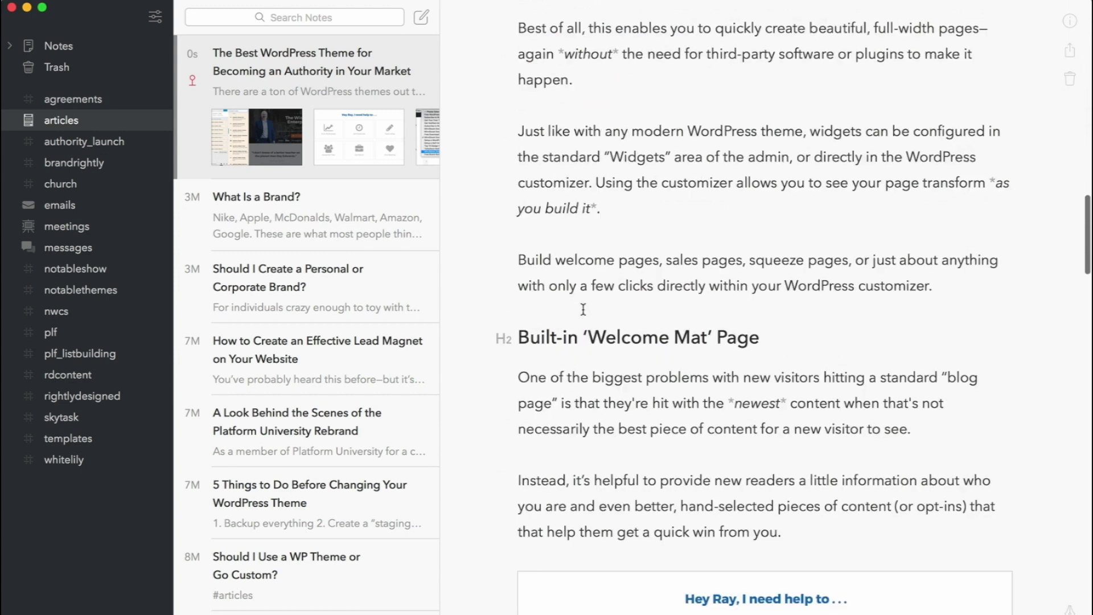
scroll(583, 309, down, 10)
scroll(581, 306, up, 1)
scroll(582, 306, down, 5)
scroll(583, 312, down, 20)
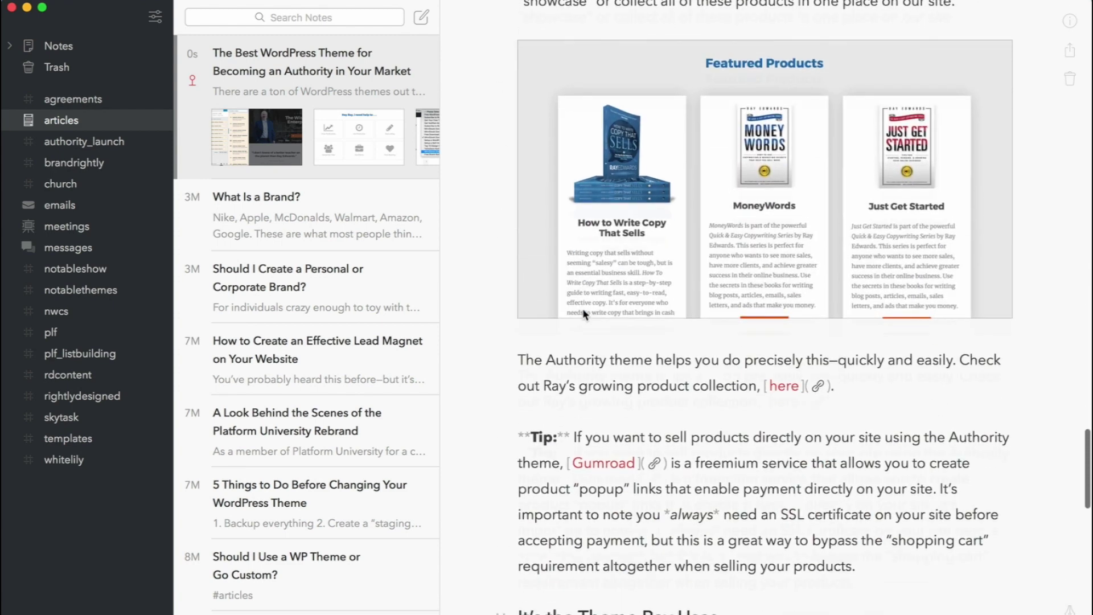
scroll(582, 309, down, 20)
scroll(582, 308, up, 20)
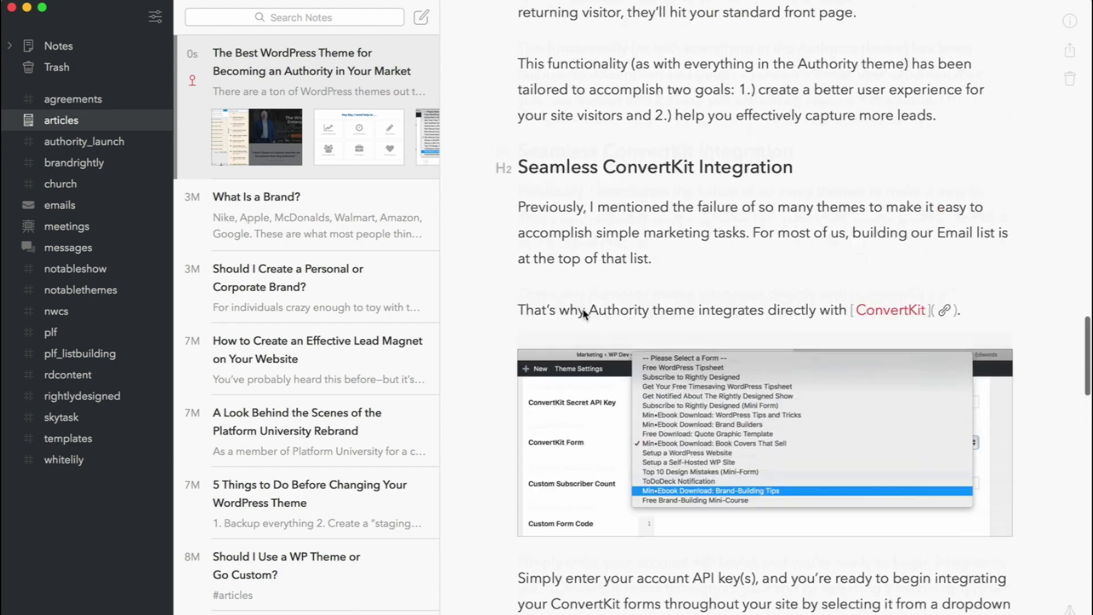
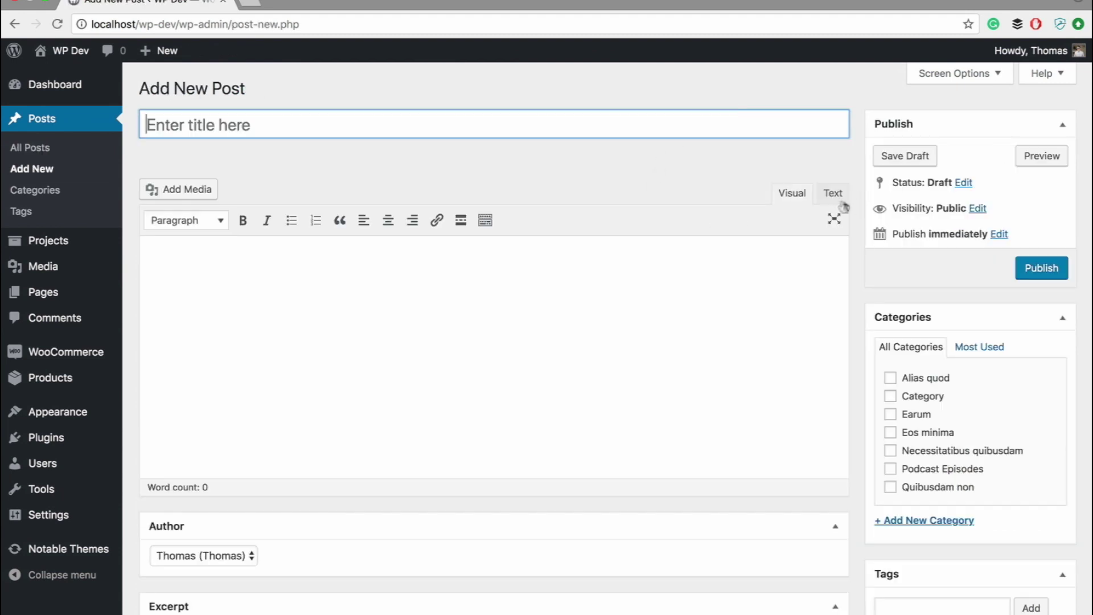
Step: Compare the Text and Visual editor modes of the empty new post in WordPress
key(shift)
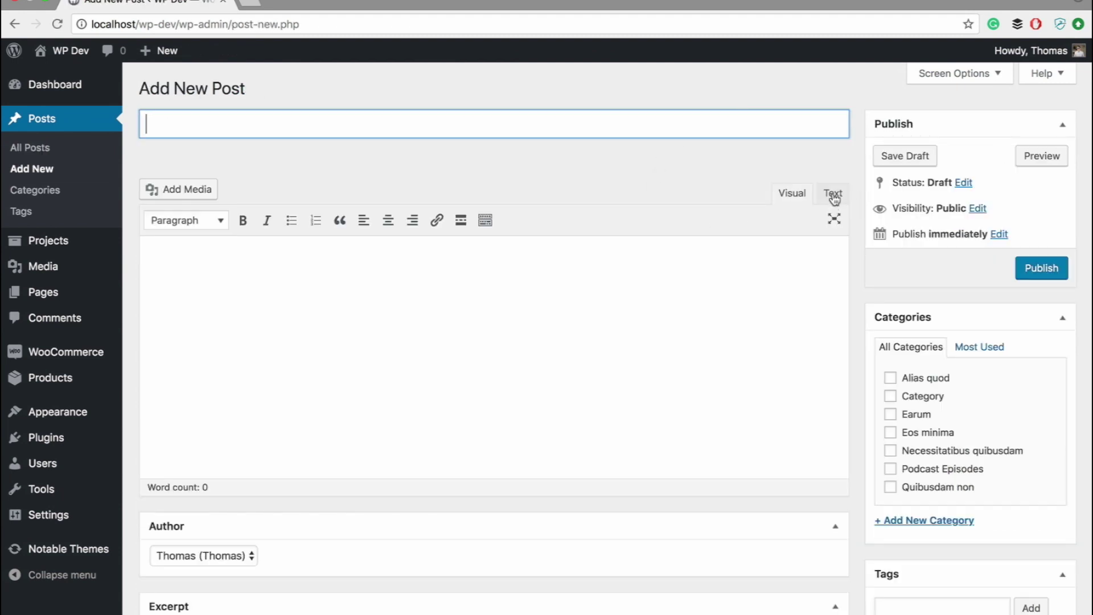
click(719, 181)
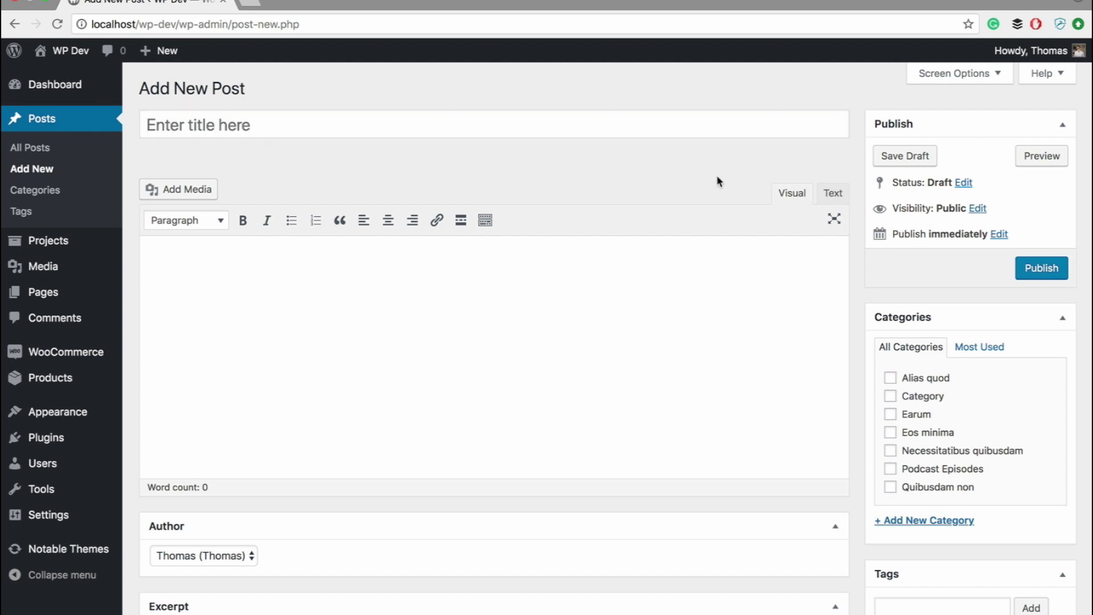
click(832, 193)
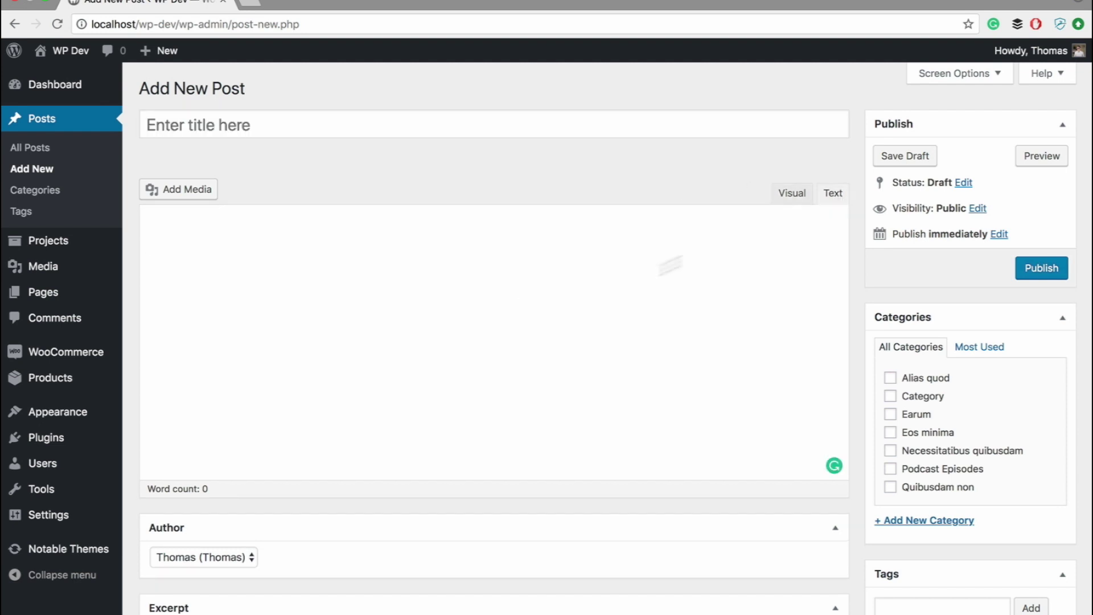
click(785, 196)
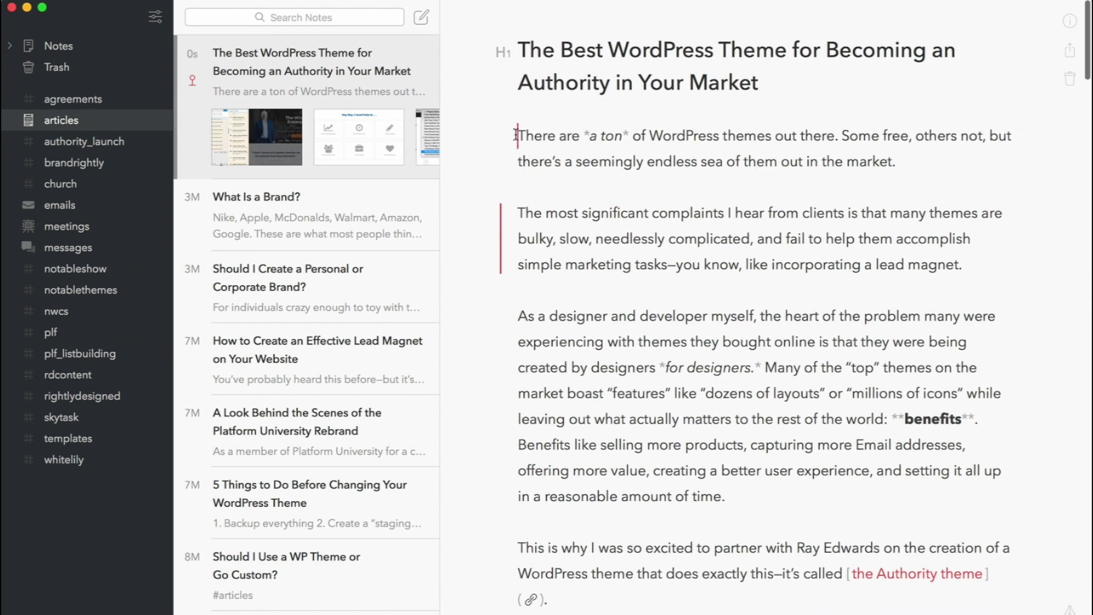
Step: Return to the article note in Bear, select its entire content and copy it as HTML
scroll(595, 365, down, 10)
scroll(591, 342, up, 10)
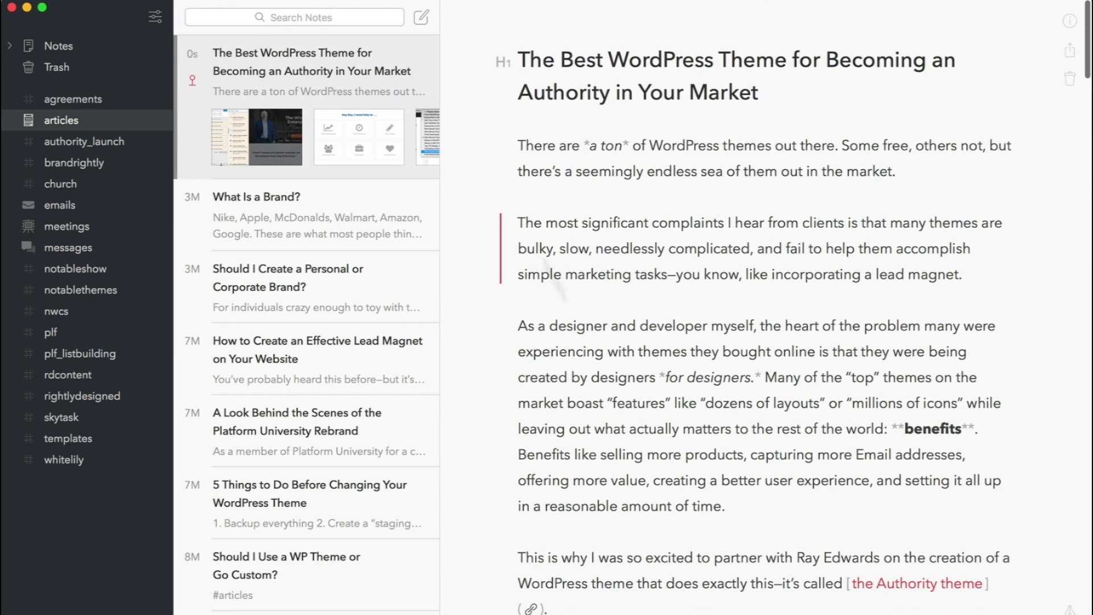
key(super+a)
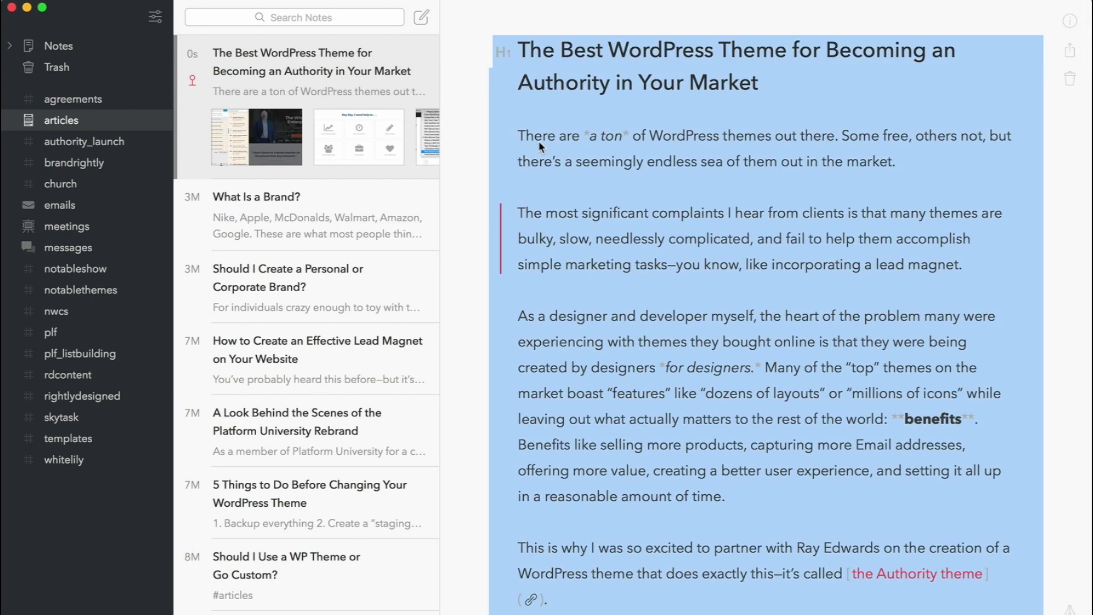
right_click(769, 182)
mouse_move(823, 257)
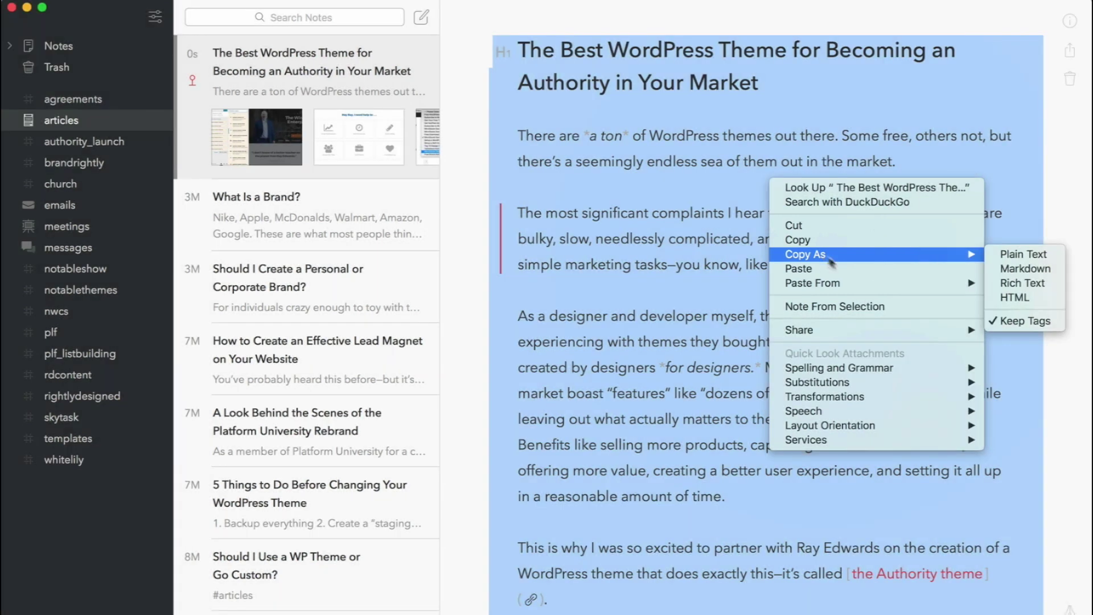
click(1034, 297)
click(826, 266)
Step: Switch to the new WordPress post and paste the copied HTML into its body in Text mode
key(super+Tab)
click(819, 197)
key(super+v)
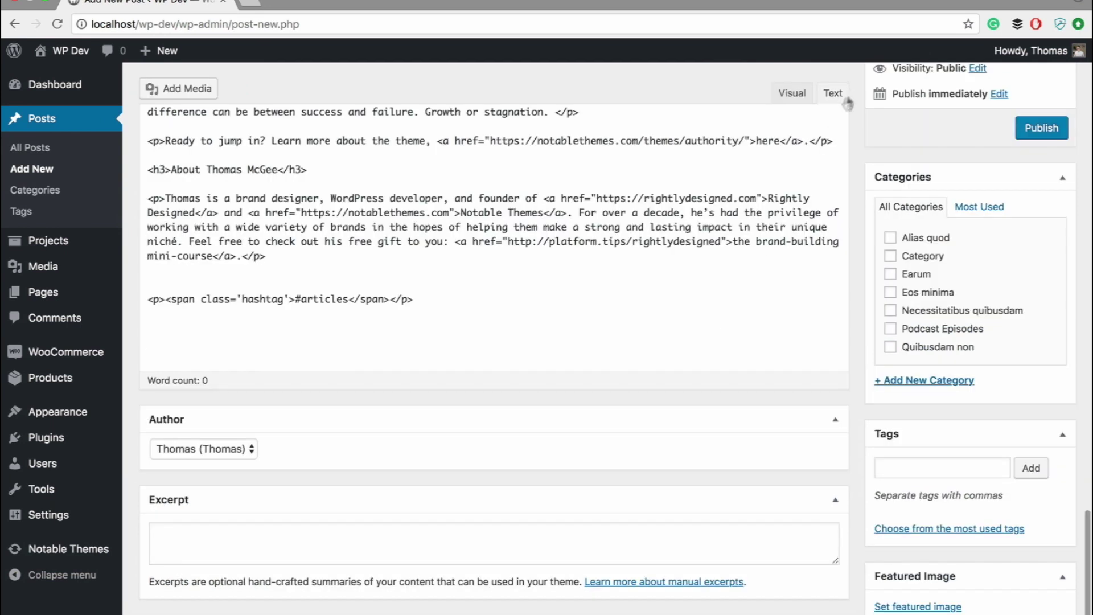
Step: Delete the #articles hashtag paragraph at the end of the post's HTML and show the post in Visual mode
key(super+shift+Left)
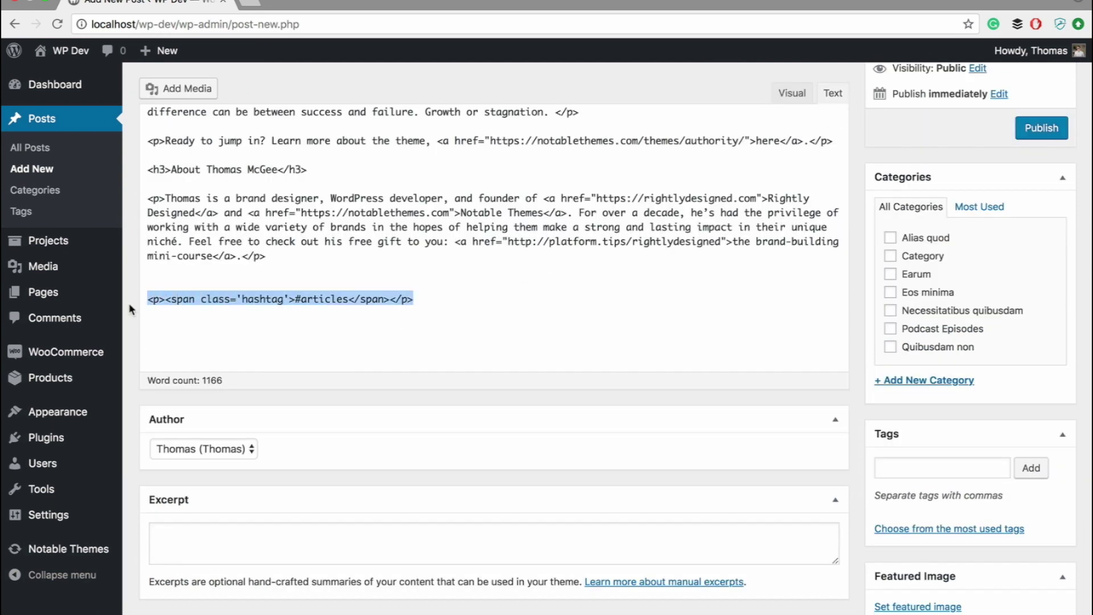
key(BackSpace)
scroll(453, 380, up, 5)
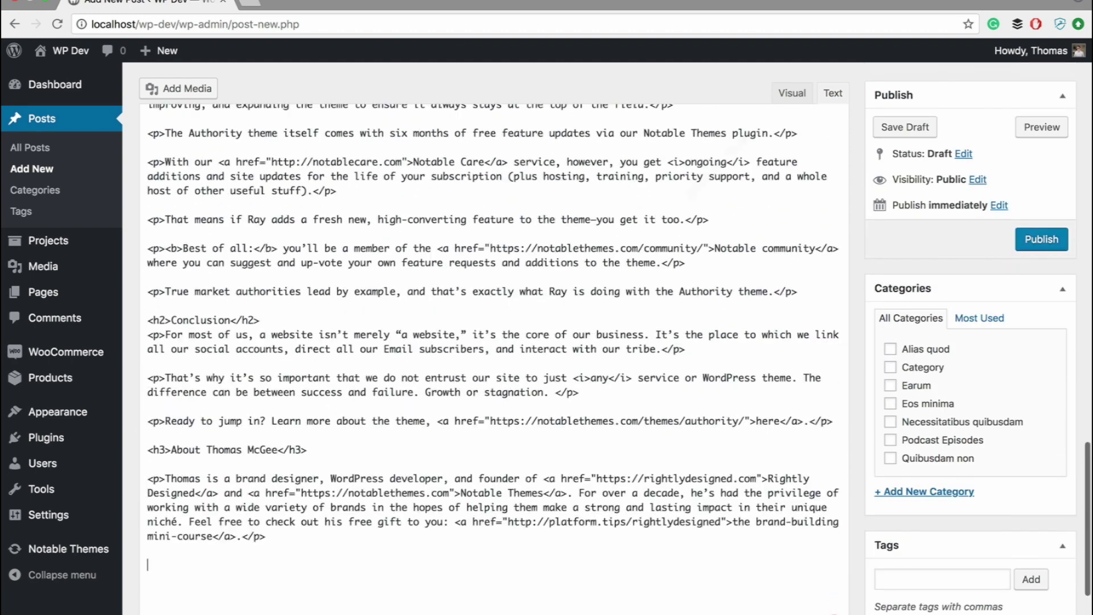
click(802, 95)
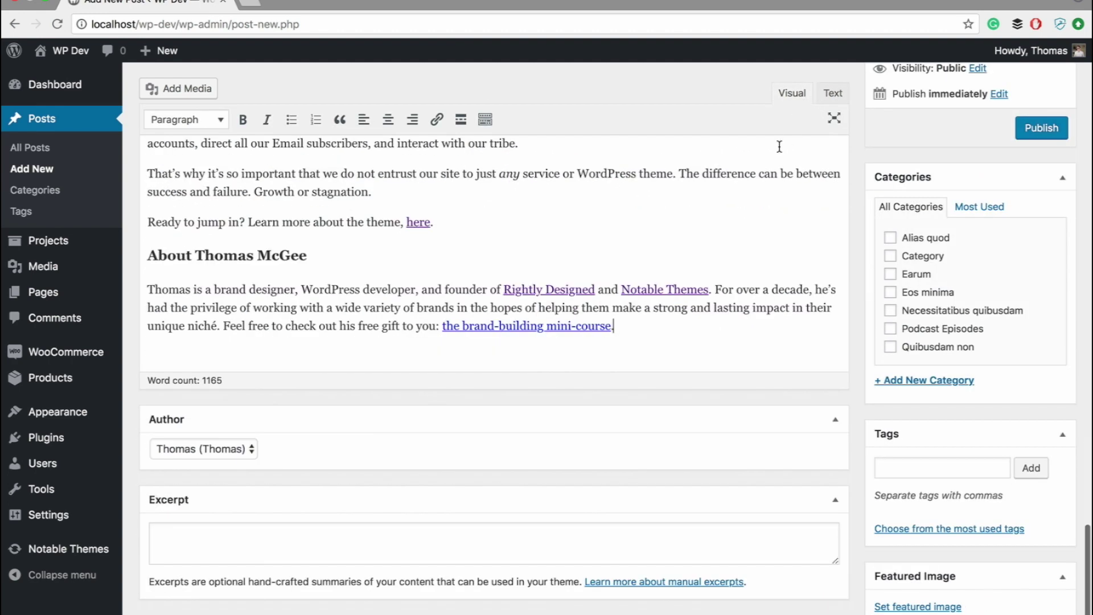
Step: Remove the H1 title line from the beginning of the post's HTML and return to Visual mode
click(828, 93)
scroll(532, 222, up, 10)
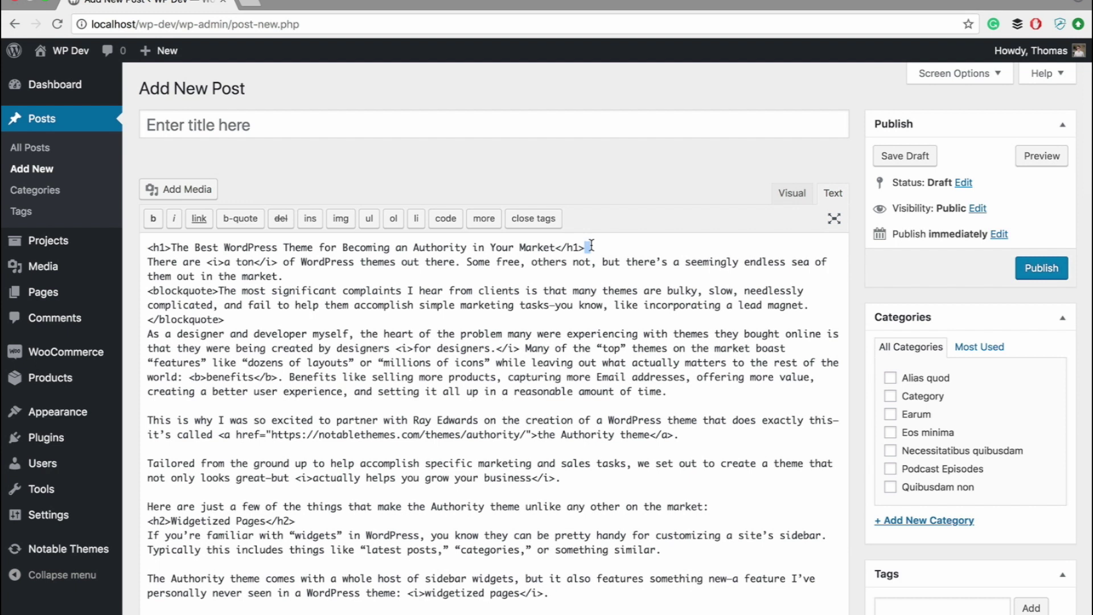
drag(591, 245, 402, 247)
key(ctrl+x)
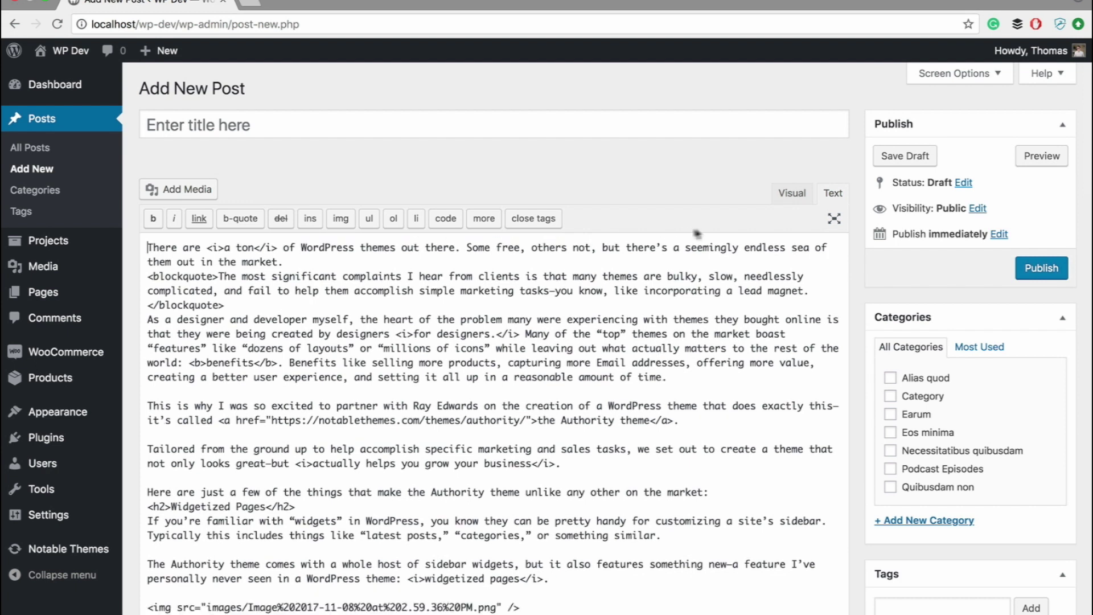
click(788, 197)
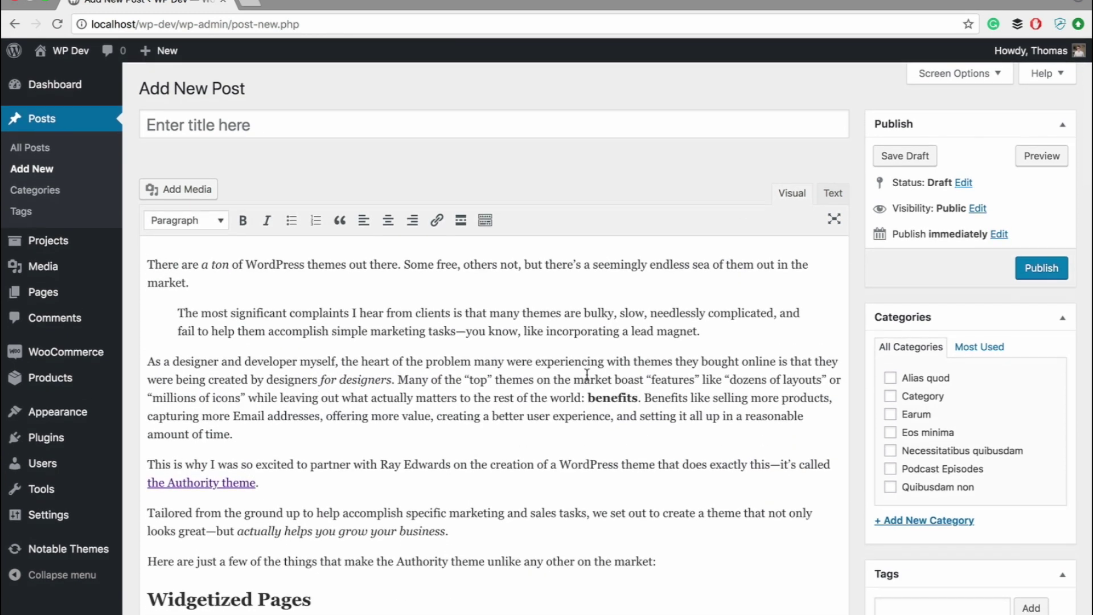
Step: Review the whole post in Visual mode, checking the blockquote, headings, links, emphasis and image placeholders
scroll(530, 393, down, 10)
scroll(529, 386, down, 2)
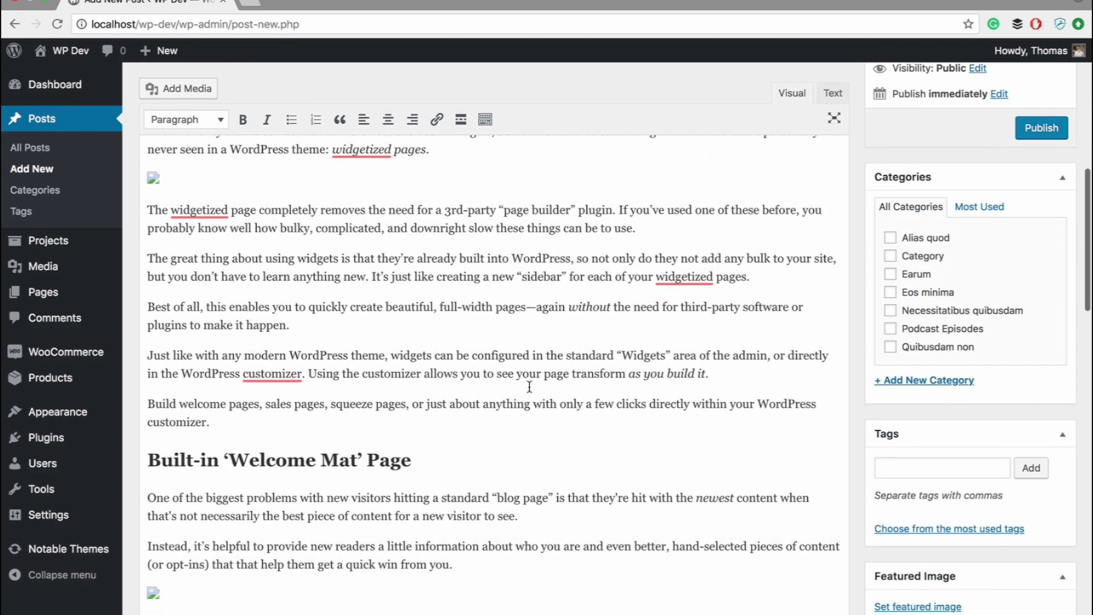
scroll(398, 393, up, 12)
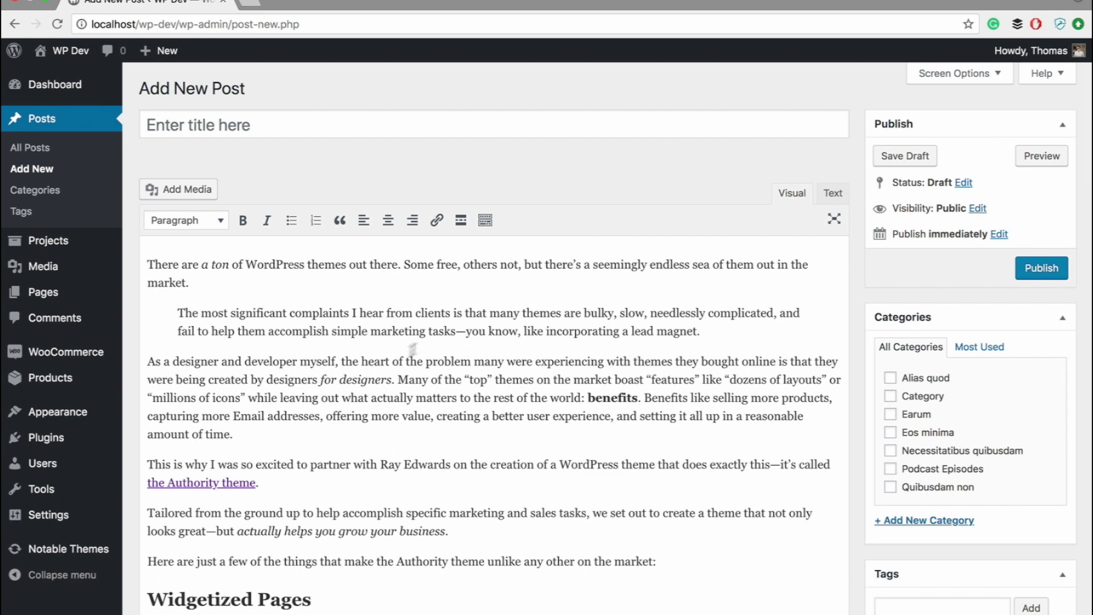
scroll(422, 345, down, 15)
scroll(420, 345, down, 5)
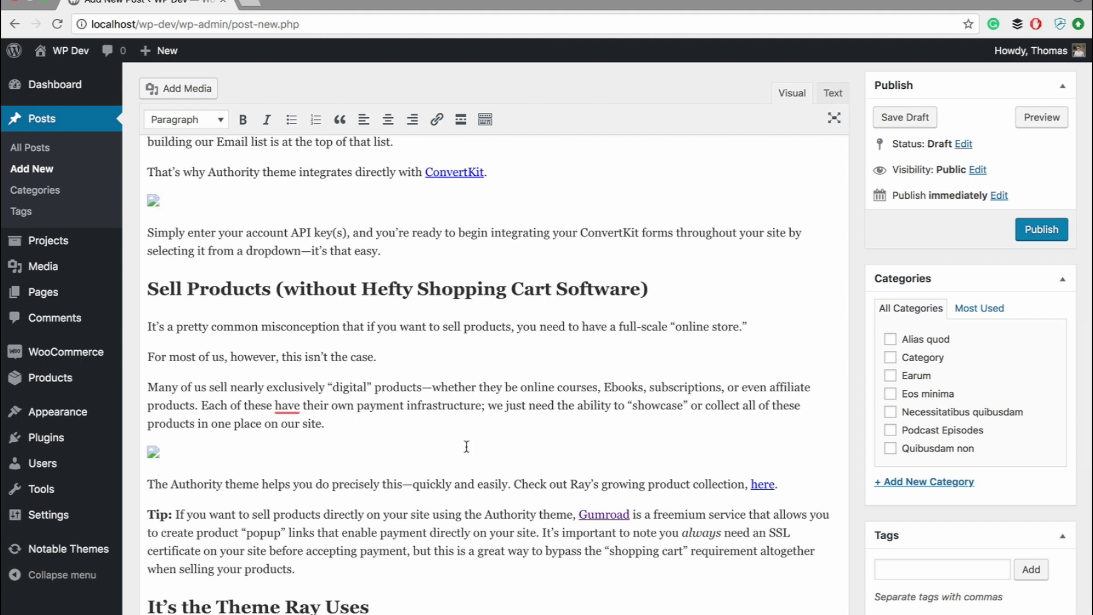
scroll(466, 447, down, 8)
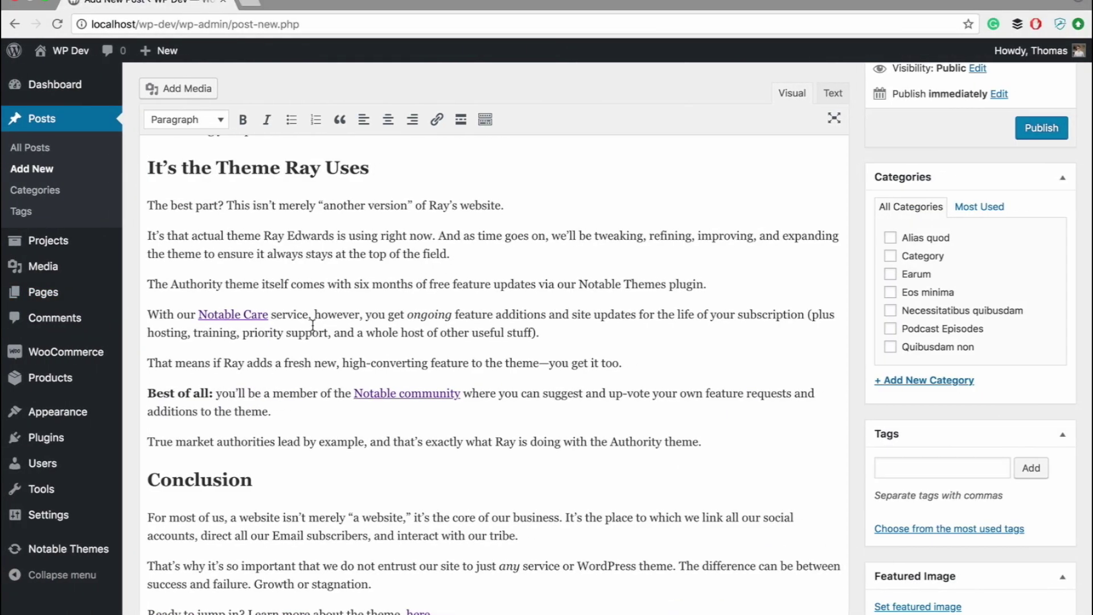
scroll(313, 324, down, 5)
scroll(312, 325, up, 15)
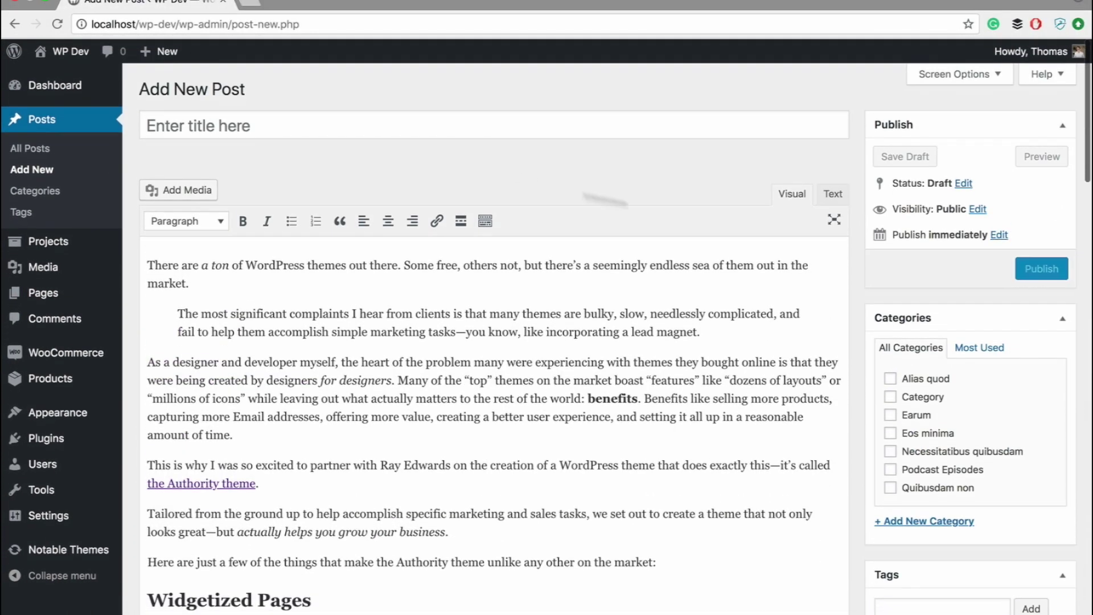
Step: Compare the post's HTML source with its visual rendering and inspect the opening paragraphs and Widgetized Pages section
click(835, 194)
scroll(601, 438, down, 5)
scroll(603, 341, up, 5)
click(801, 196)
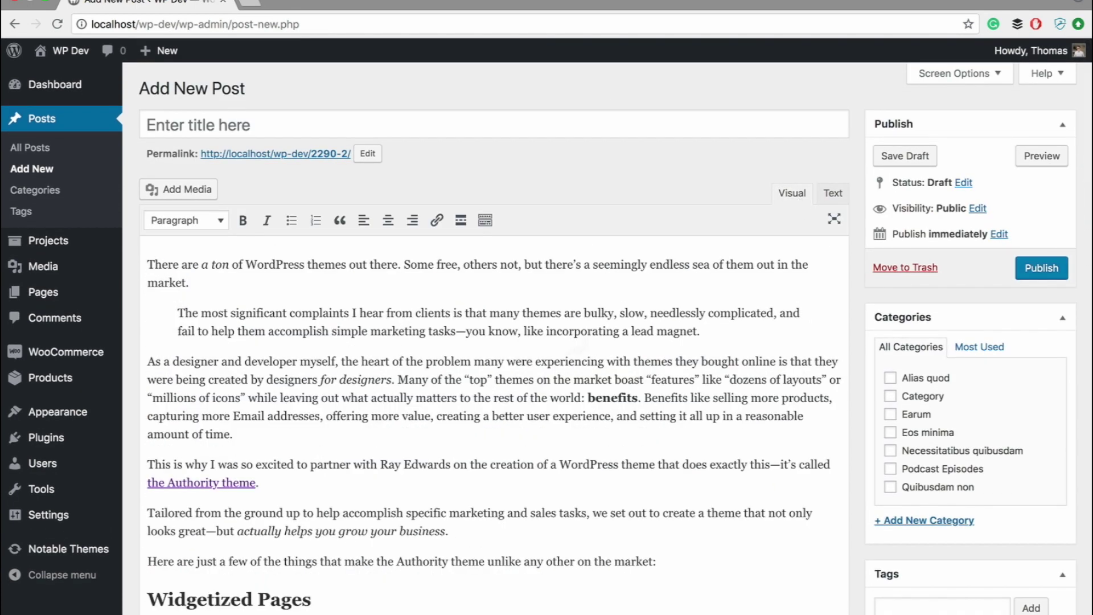
scroll(499, 379, down, 8)
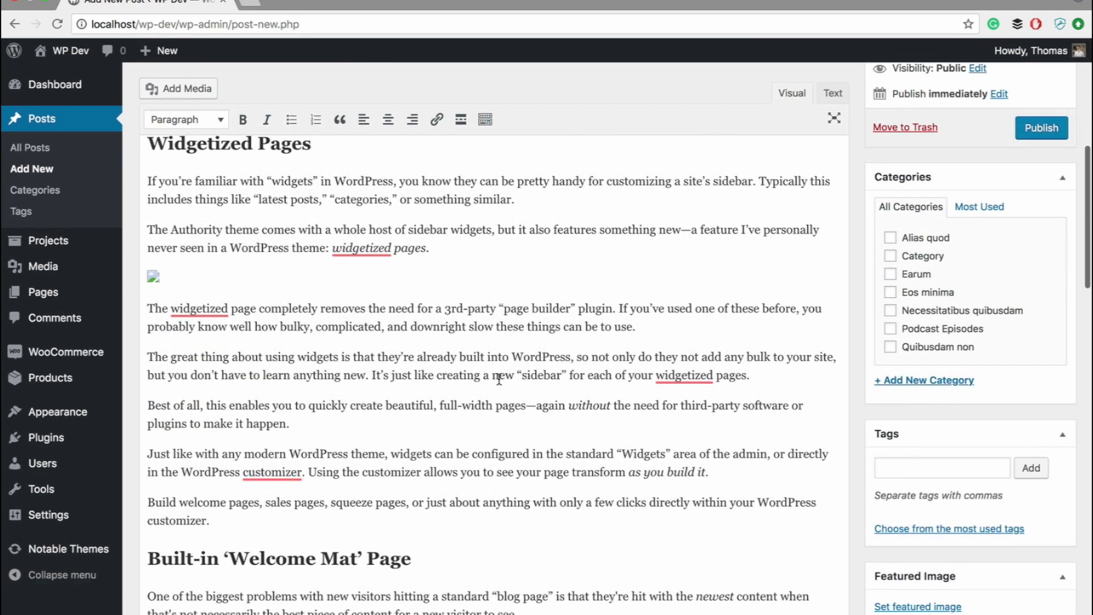
scroll(499, 379, up, 6)
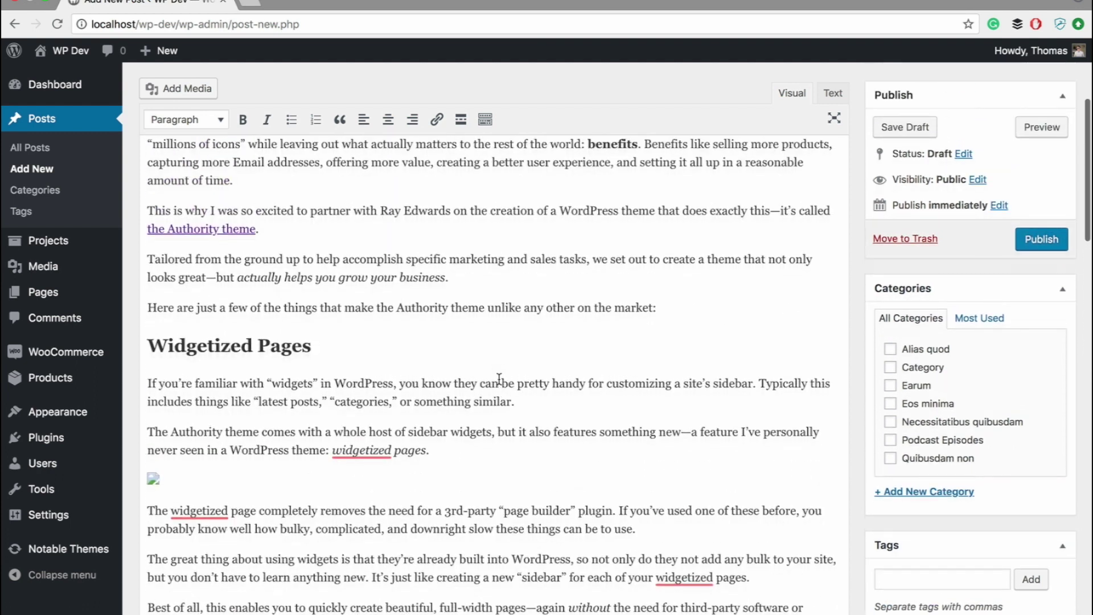
scroll(499, 379, up, 3)
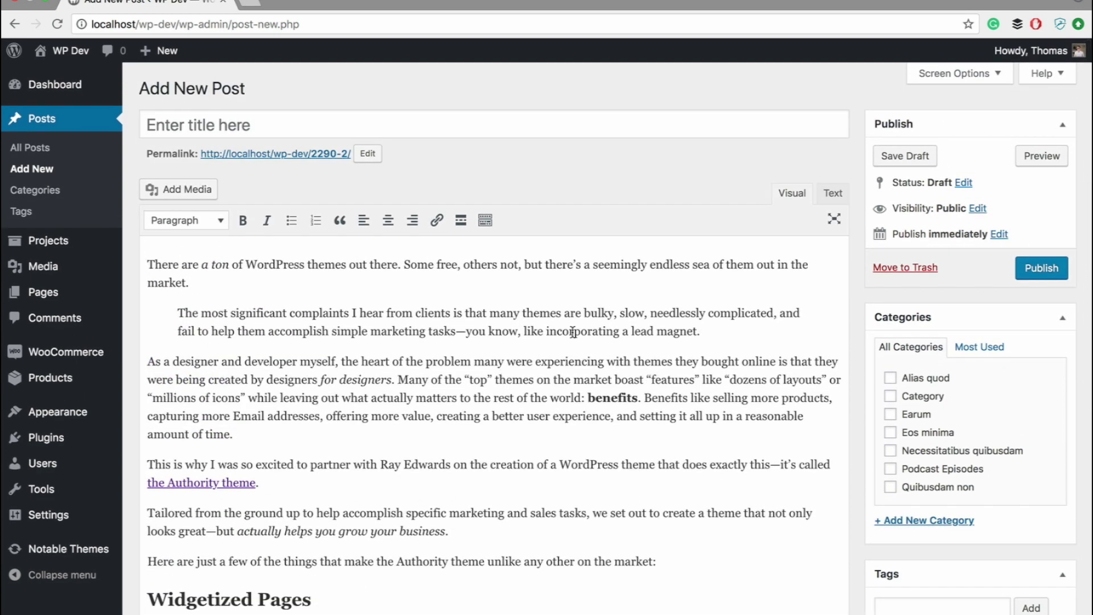
scroll(572, 332, down, 1)
scroll(575, 137, up, 1)
Step: Copy the title "The Best WordPress Theme for Becoming an Authority in Your Market" from Bear into the post's title and save the draft
key(ctrl+Right)
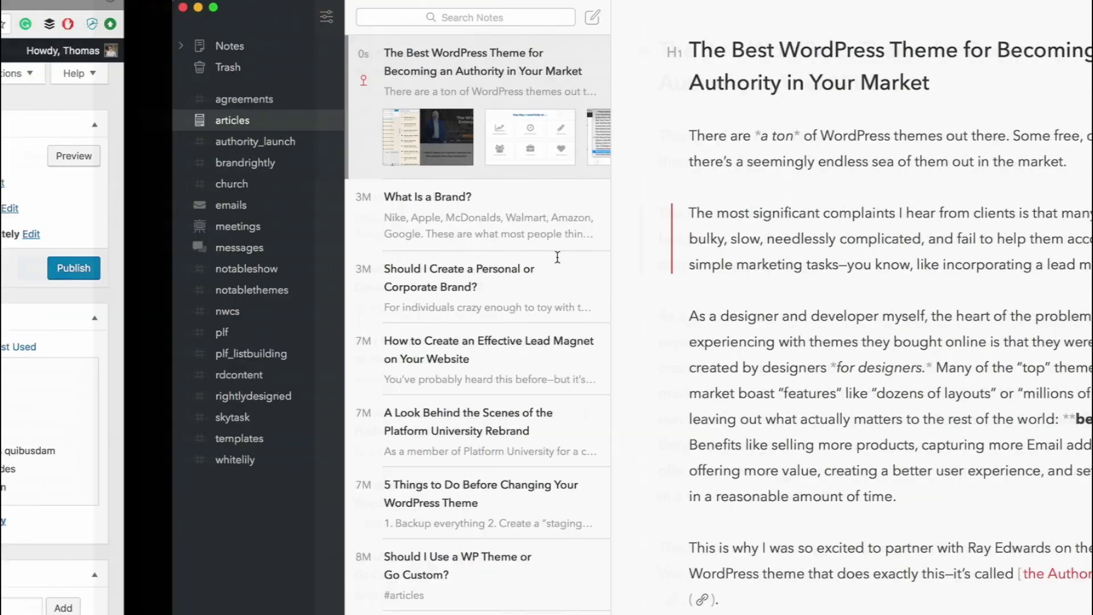
drag(762, 79, 527, 59)
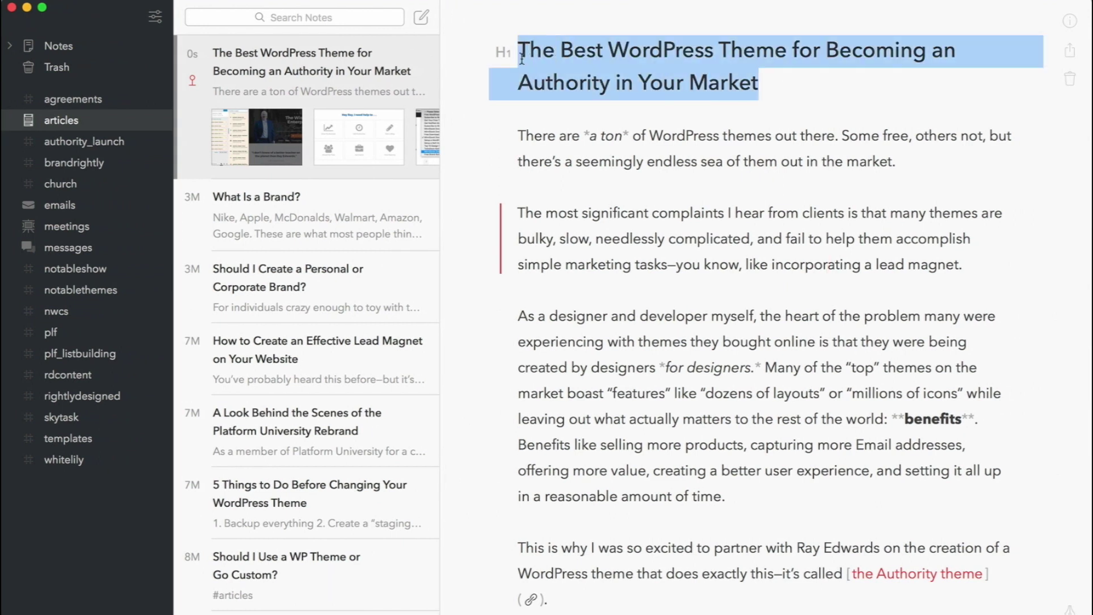
key(ctrl+Left)
click(373, 110)
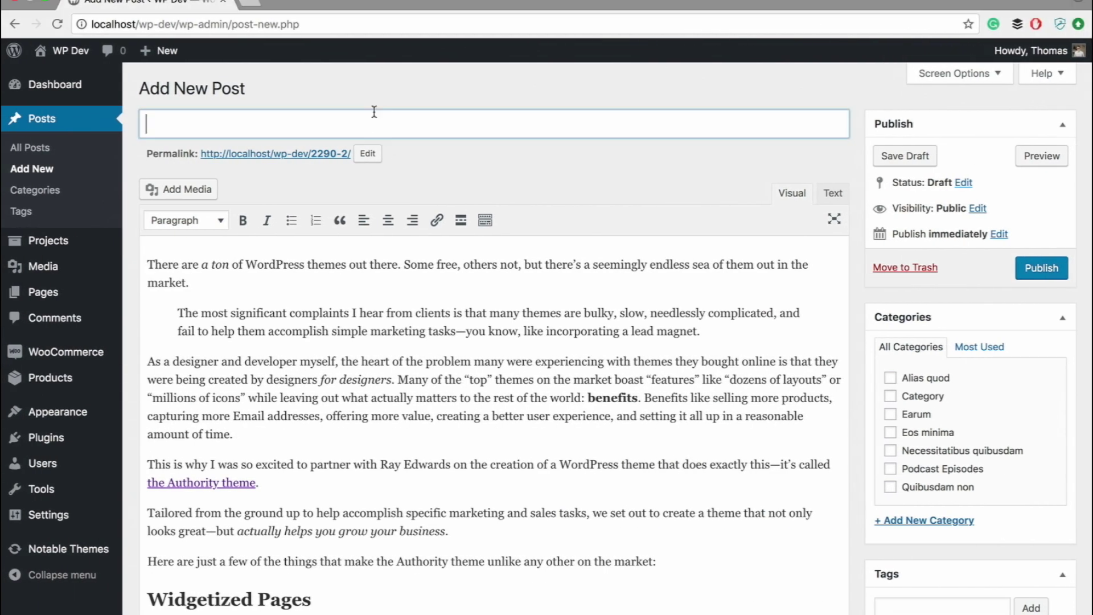
key(super+v)
click(884, 154)
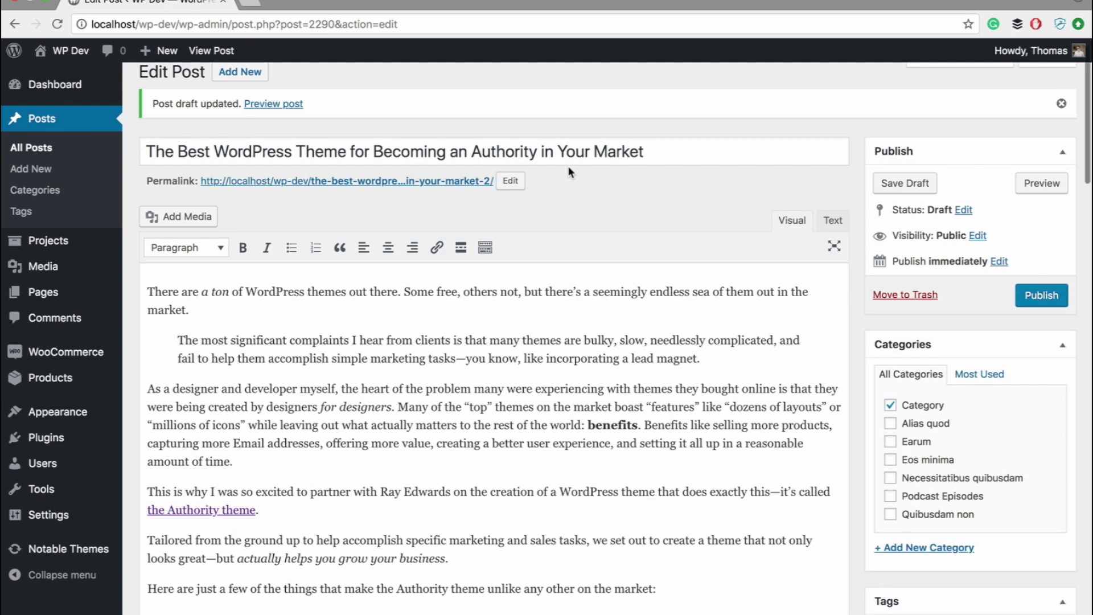
Step: Look over the saved draft post in WordPress and go back to the article note in Bear
scroll(518, 377, down, 5)
scroll(518, 378, up, 5)
scroll(519, 378, down, 1)
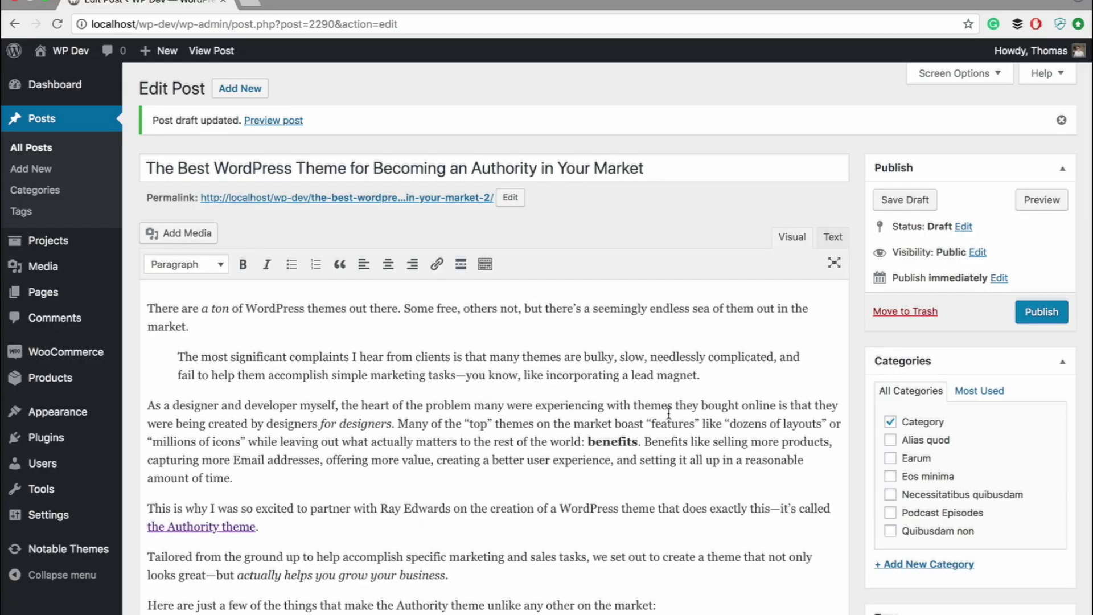
scroll(783, 239, down, 4)
click(911, 200)
key(ctrl+Right)
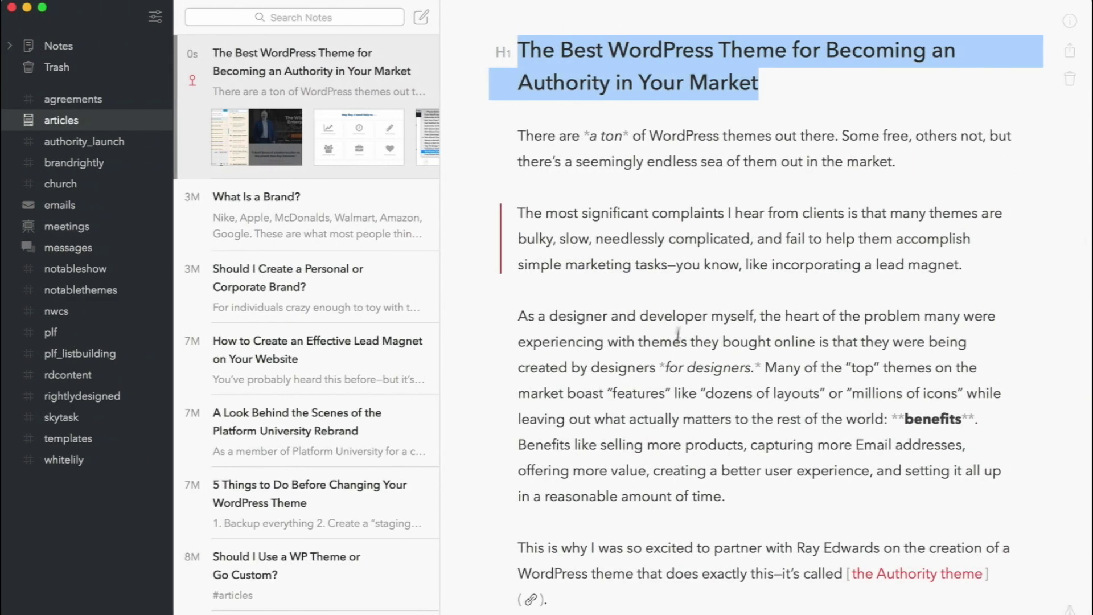
click(678, 332)
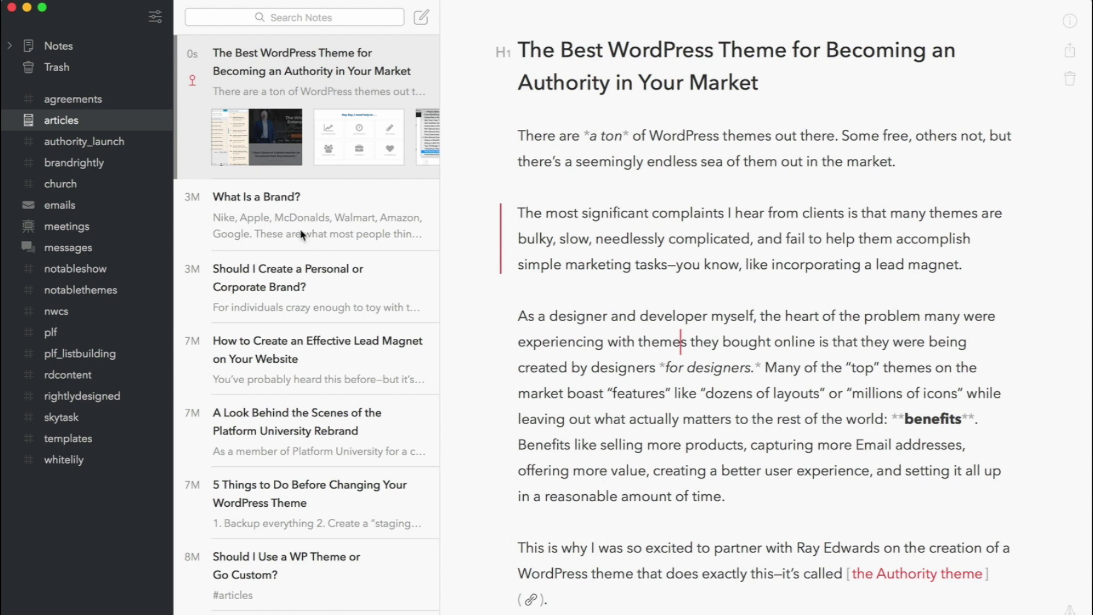
scroll(302, 235, down, 4)
scroll(762, 319, down, 5)
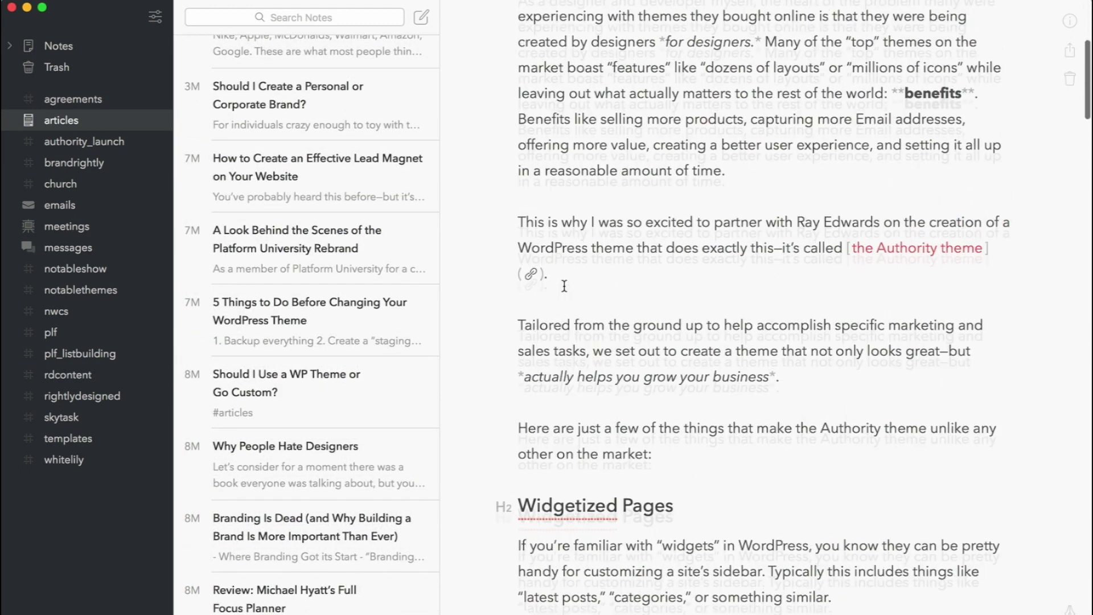
scroll(304, 131, up, 4)
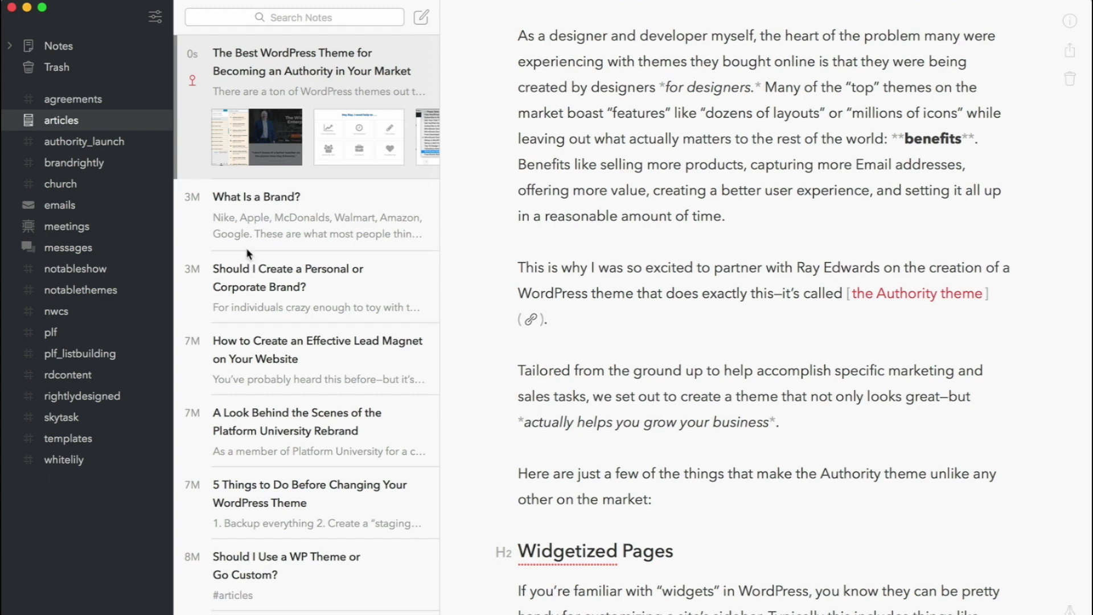
Step: Open the "RD Content: [Template]" note under the templates tag and highlight its video description block with the resource and social links
click(111, 447)
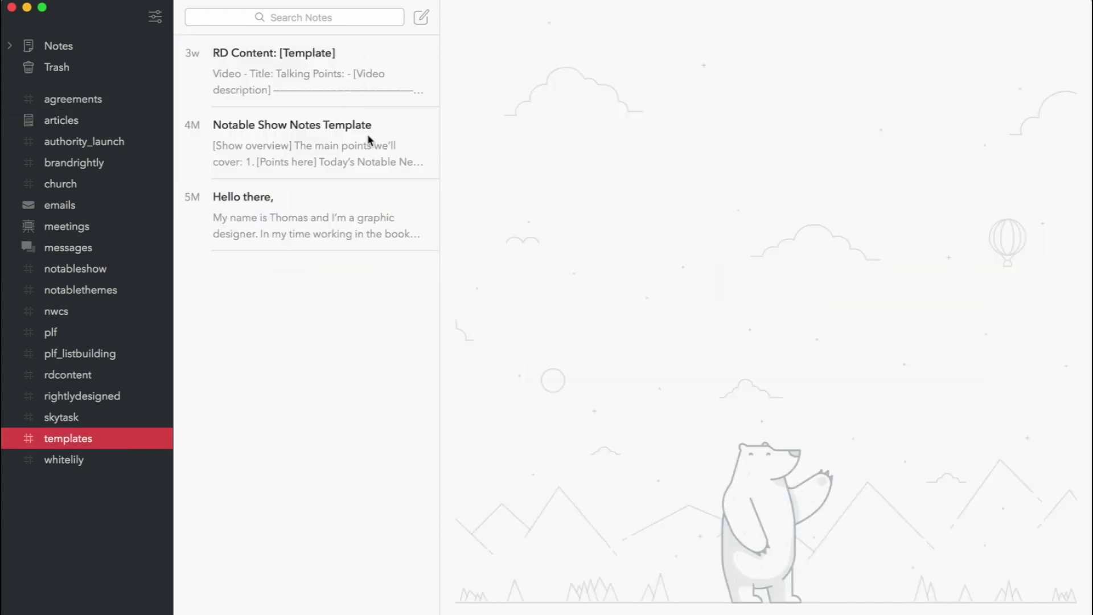
click(381, 47)
scroll(598, 318, down, 3)
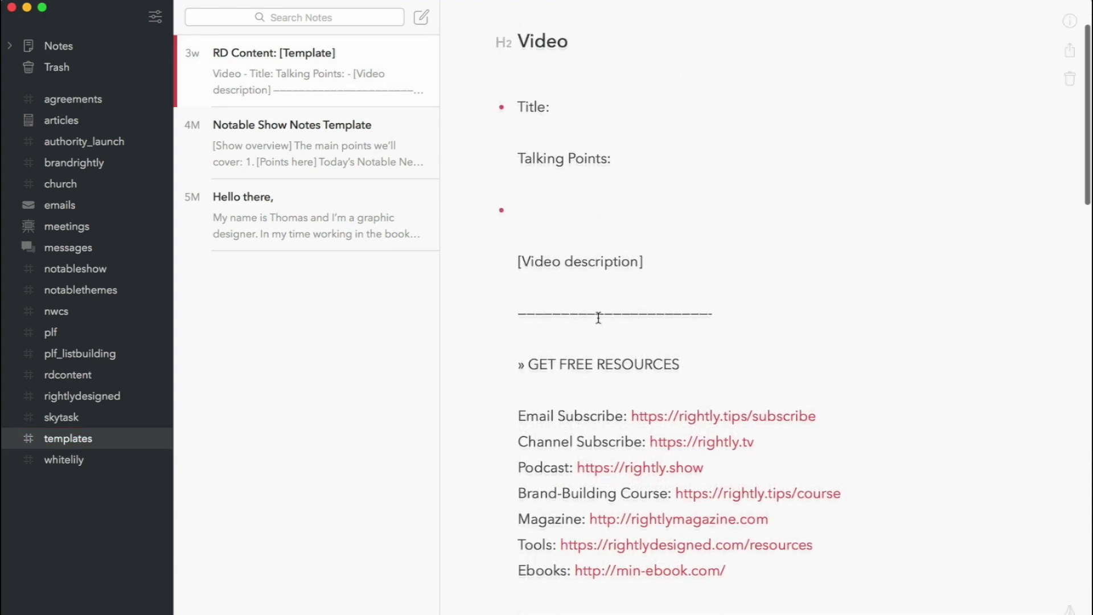
scroll(599, 318, up, 2)
scroll(593, 397, down, 6)
drag(901, 509, 646, 248)
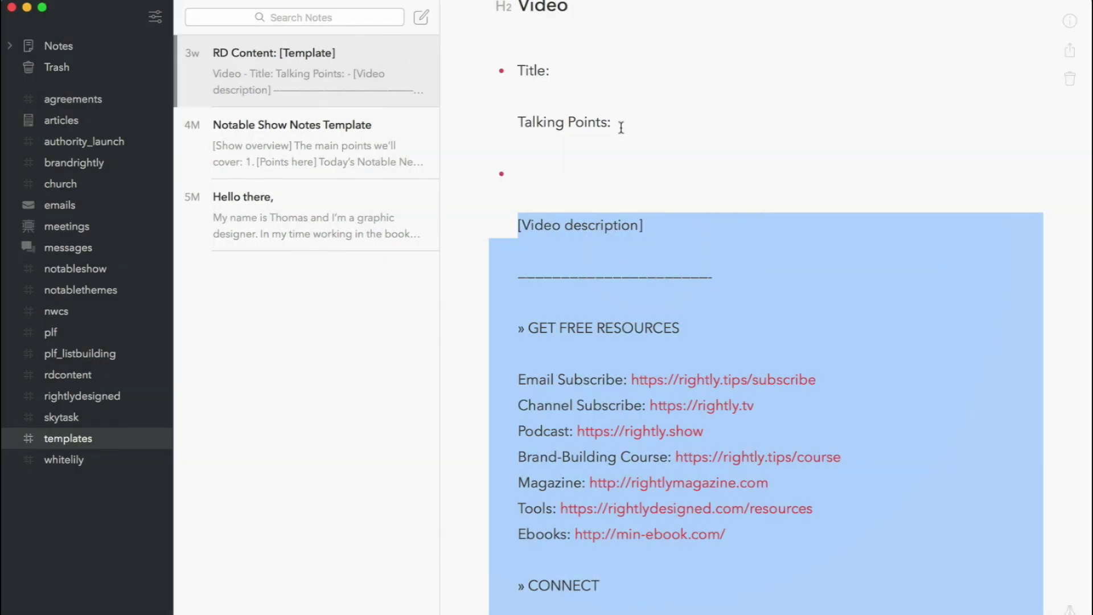
Step: Highlight the template's Podcast block from the "Title: 000: [Title]" line through the "[Links here]" placeholder
scroll(658, 239, up, 2)
scroll(658, 239, down, 5)
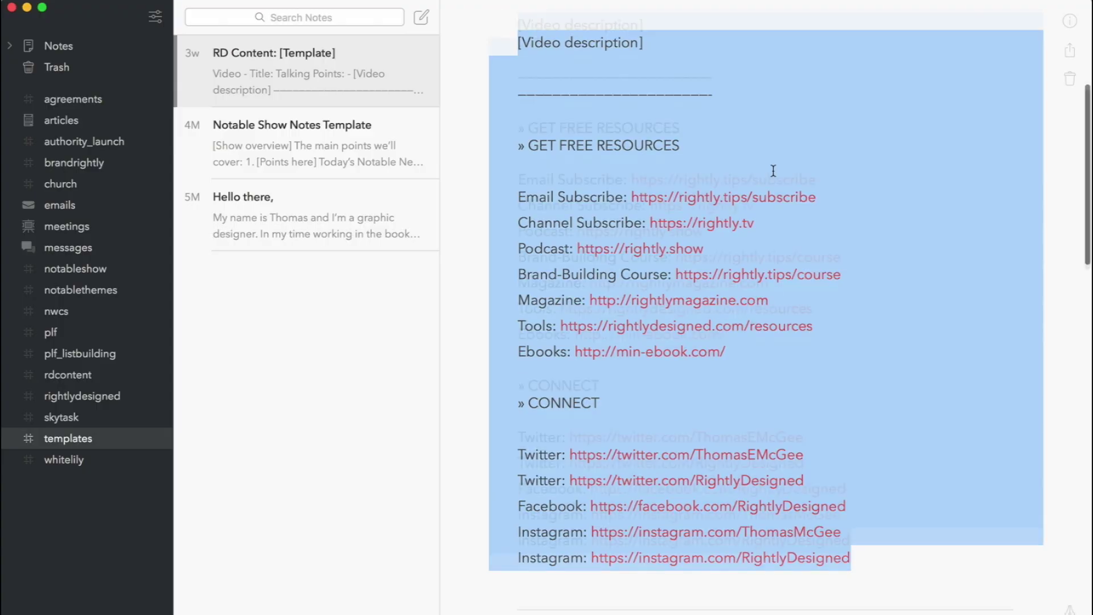
scroll(773, 170, down, 10)
drag(629, 428, 486, 157)
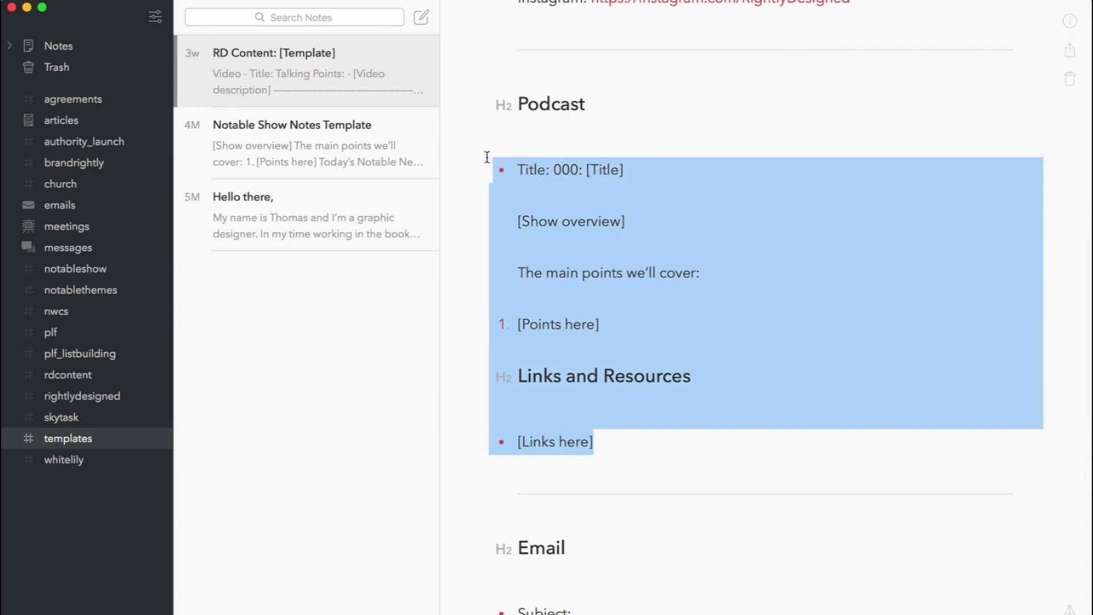
Step: Select the template's Email section from the subject line through the signature and copy it as HTML
scroll(617, 213, down, 8)
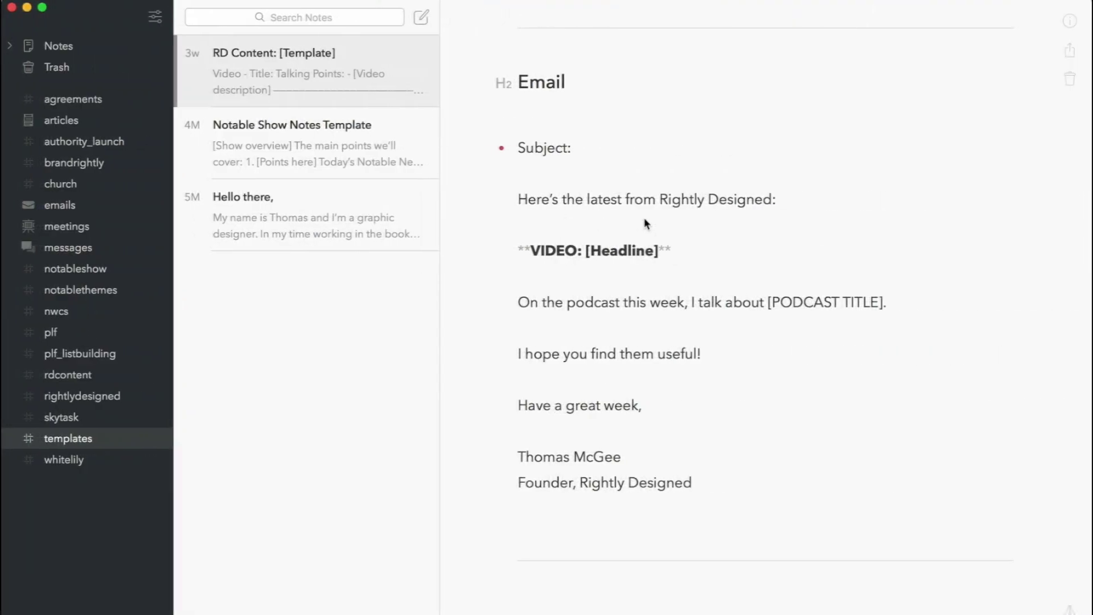
scroll(683, 336, down, 2)
scroll(683, 337, up, 3)
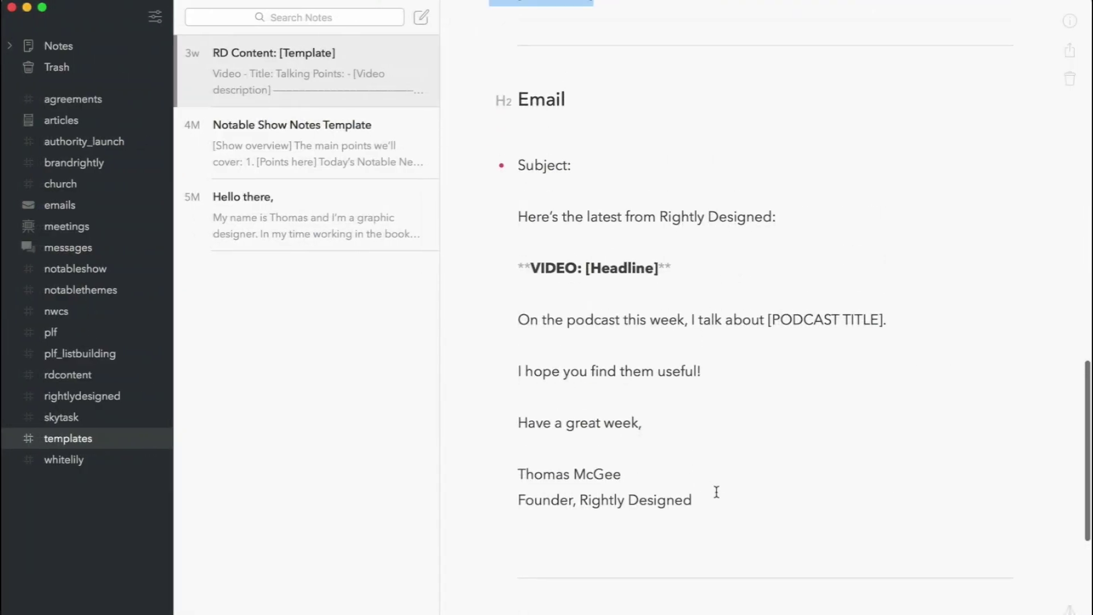
drag(715, 497, 503, 169)
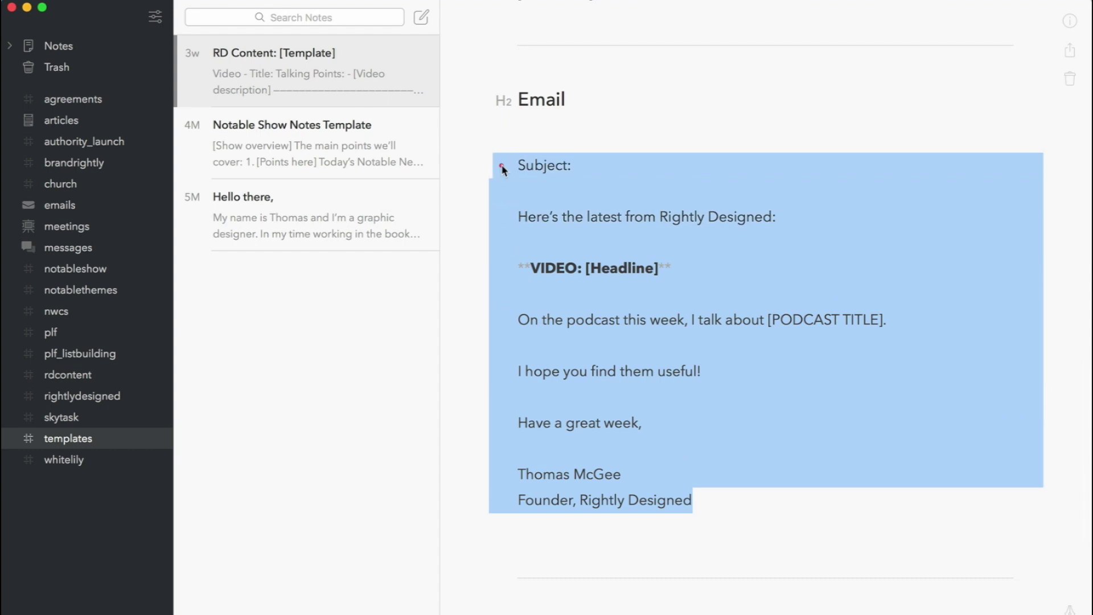
right_click(701, 295)
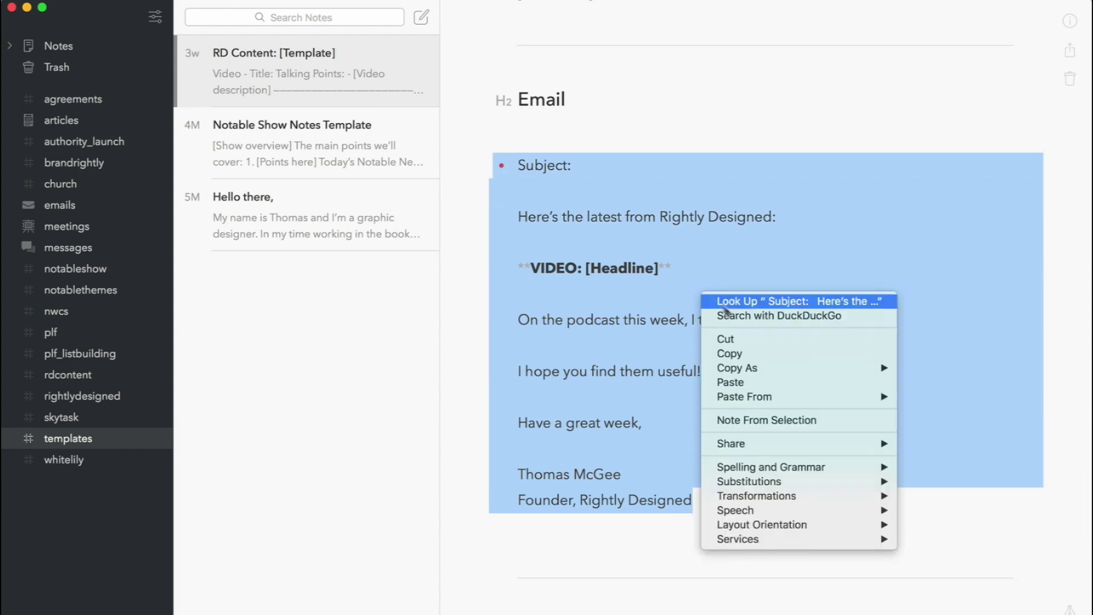
mouse_move(766, 369)
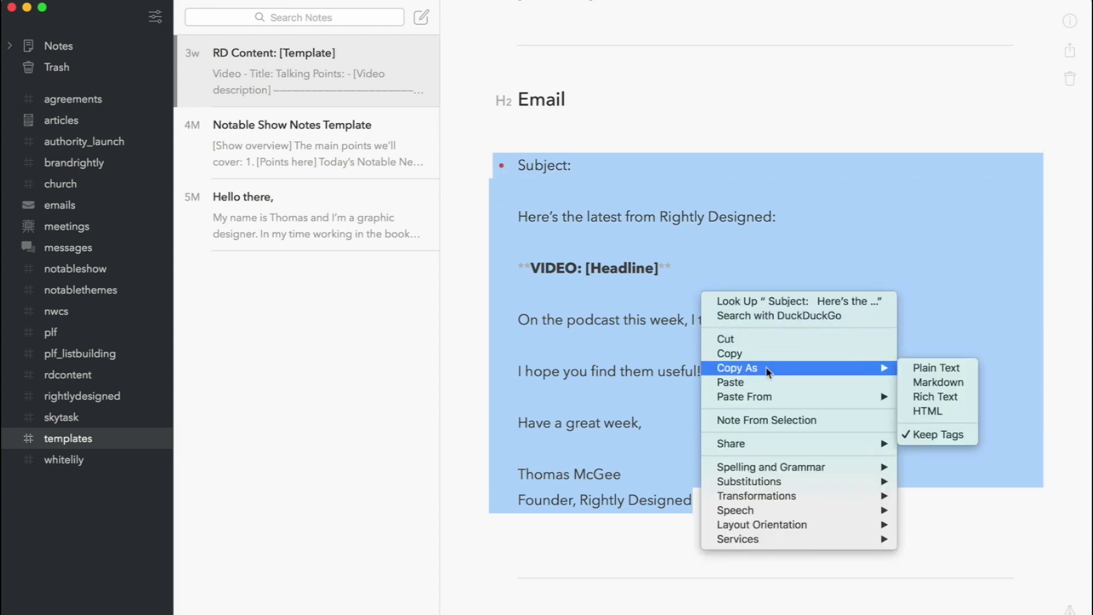
click(939, 412)
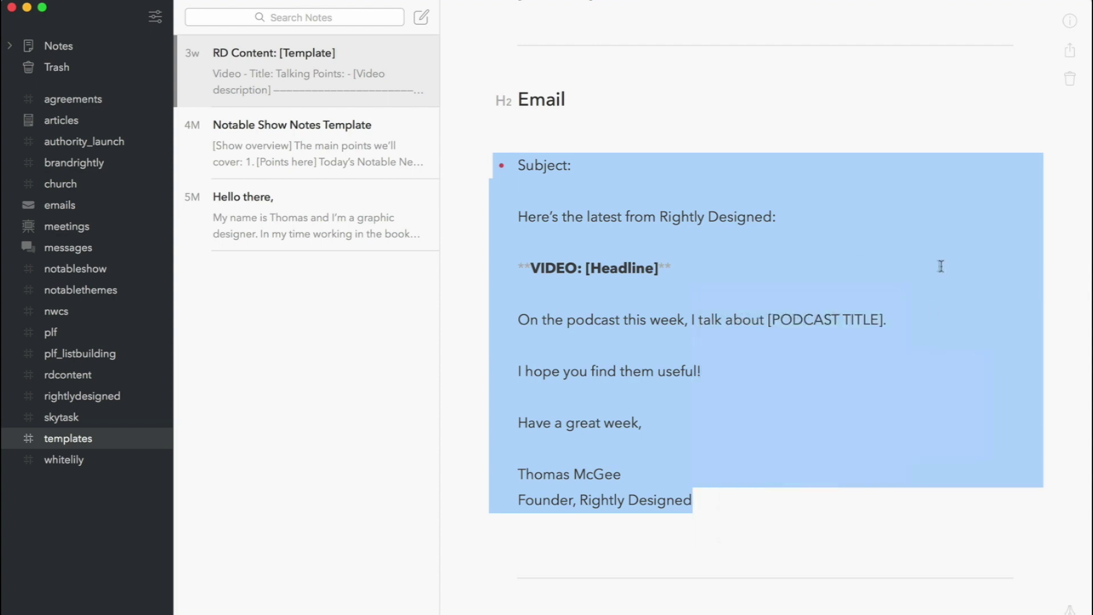
Step: Look over the paste formats for the selected email text and turn off the Keep Tags option for copying
right_click(766, 365)
mouse_move(823, 467)
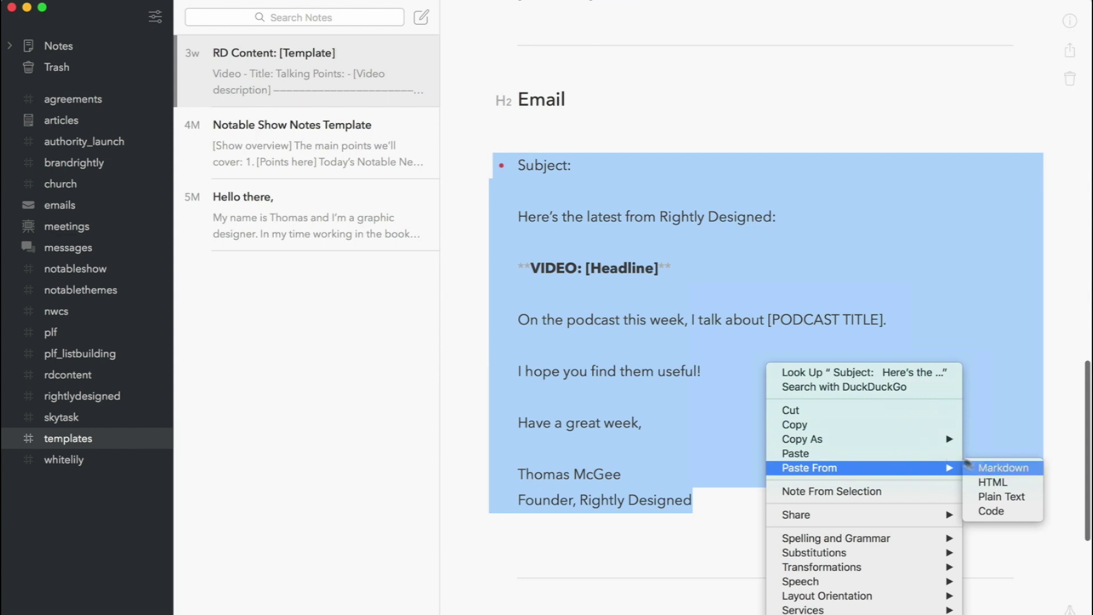
mouse_move(915, 443)
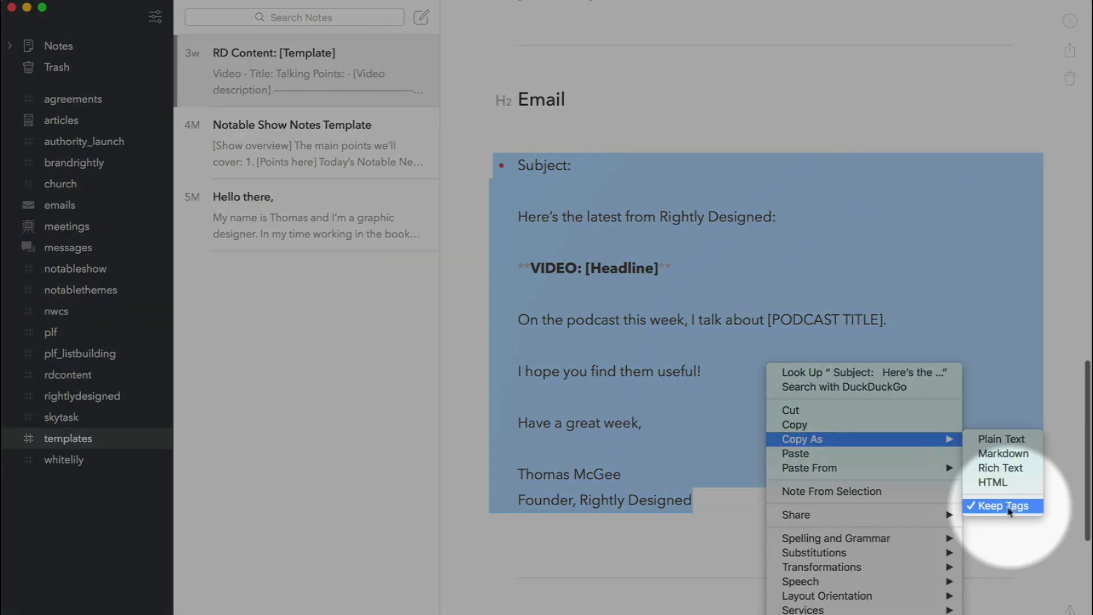
click(995, 505)
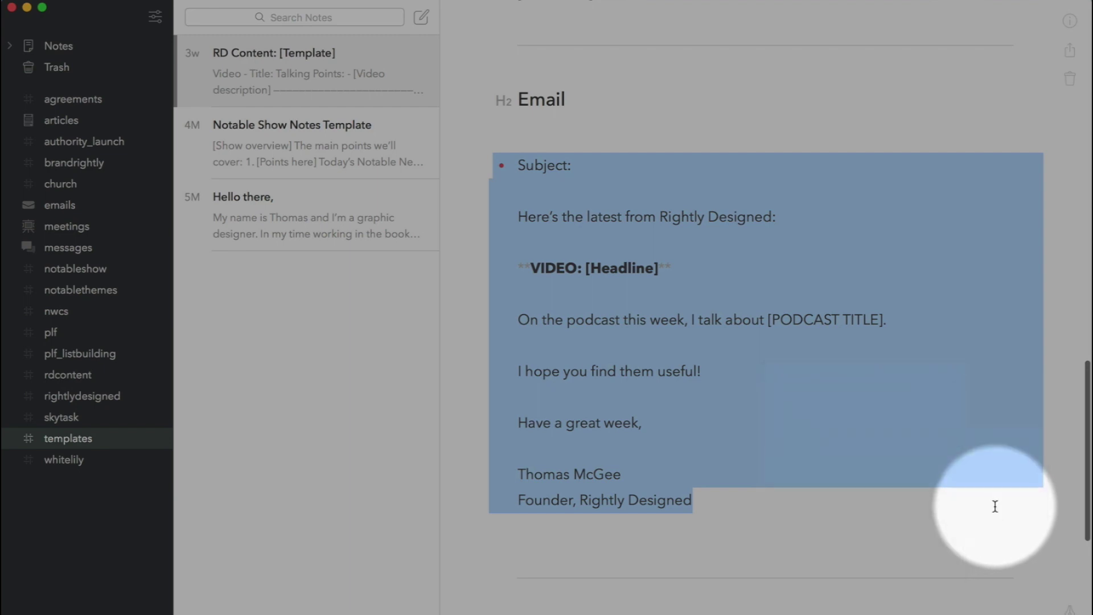
Step: Deselect the email text and review the whole template, covering its Video, Podcast, Email and Process sections
scroll(801, 281, down, 3)
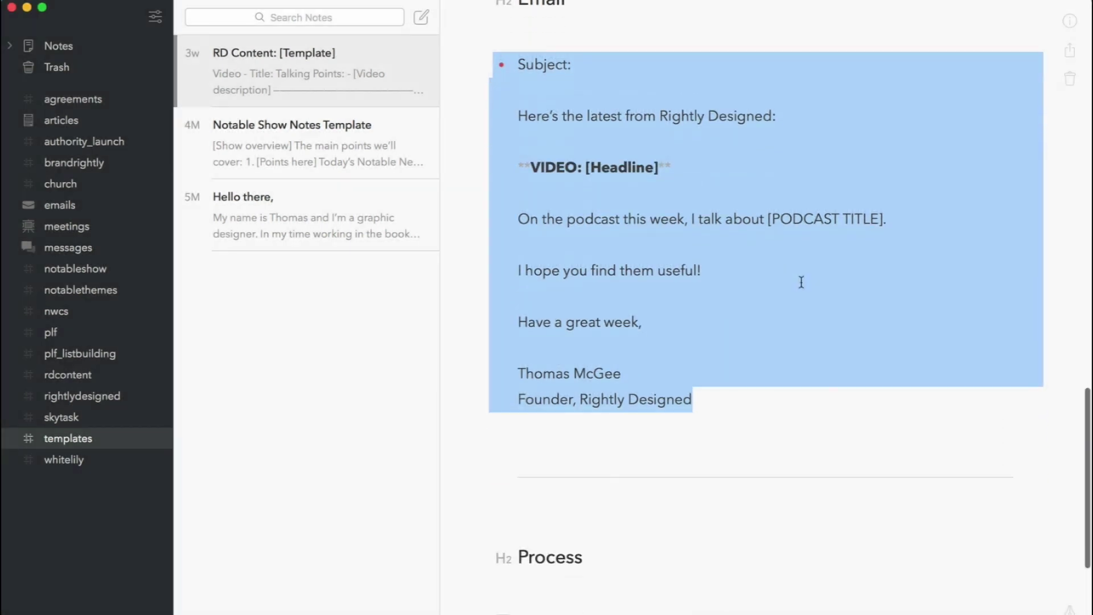
click(771, 138)
scroll(761, 315, down, 5)
scroll(761, 315, up, 15)
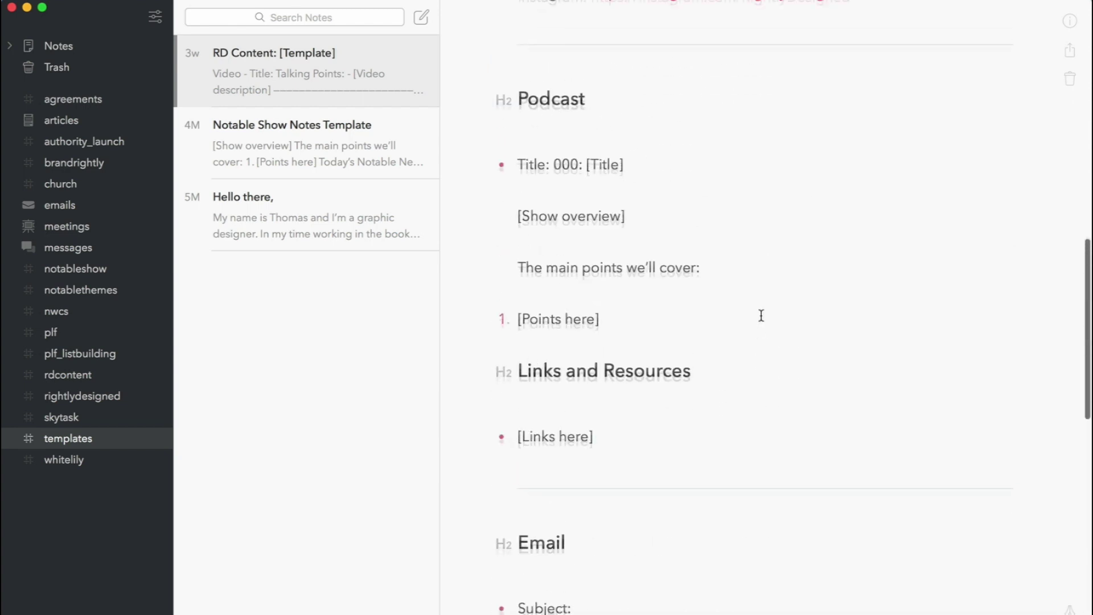
scroll(761, 316, up, 5)
scroll(697, 432, down, 8)
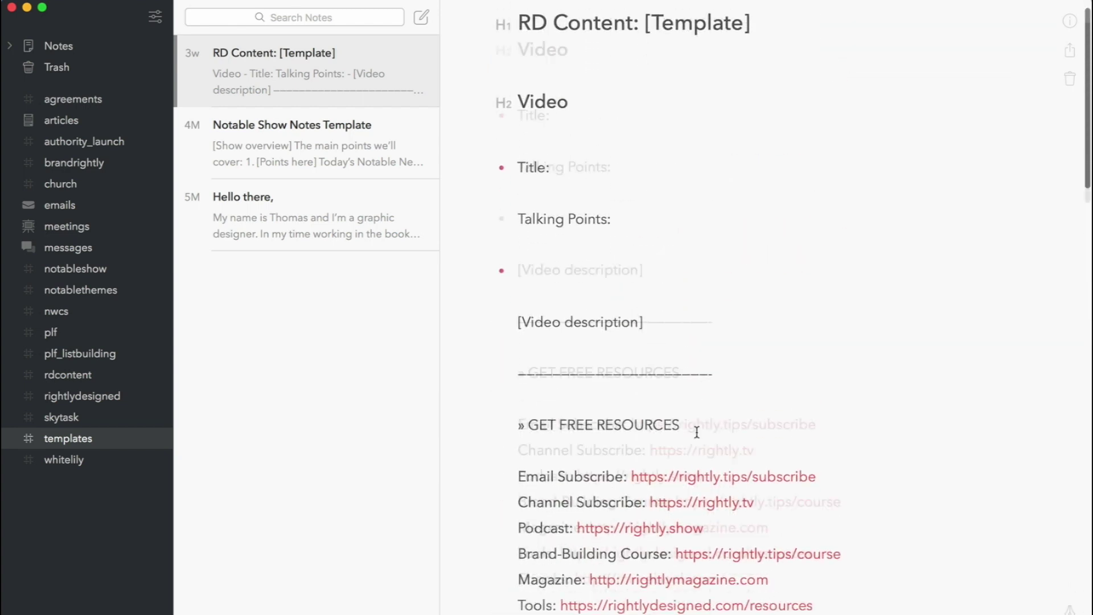
scroll(697, 432, down, 15)
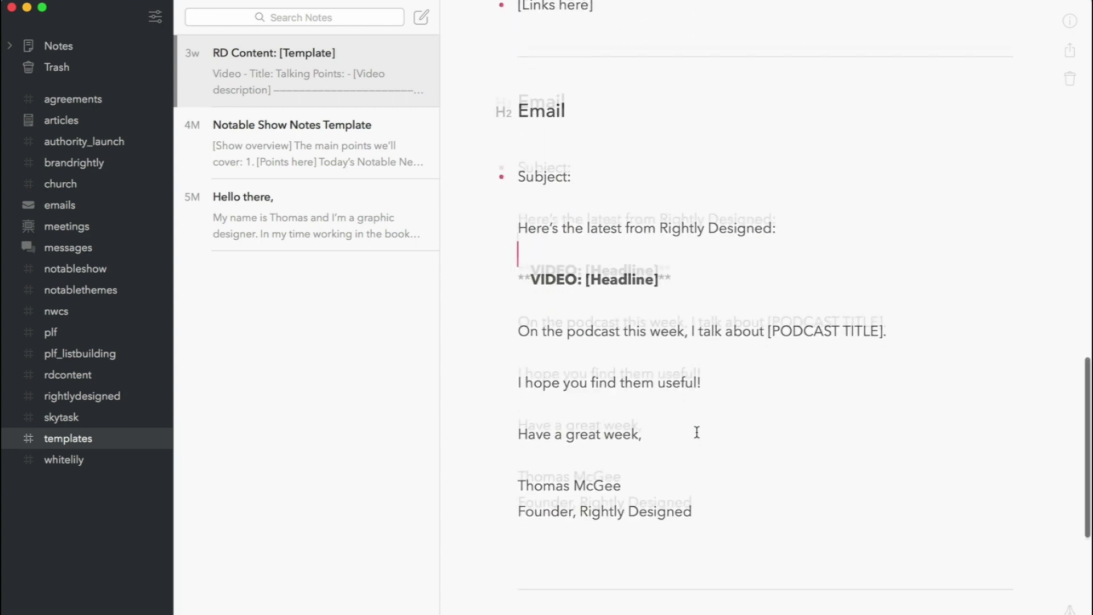
scroll(697, 432, up, 20)
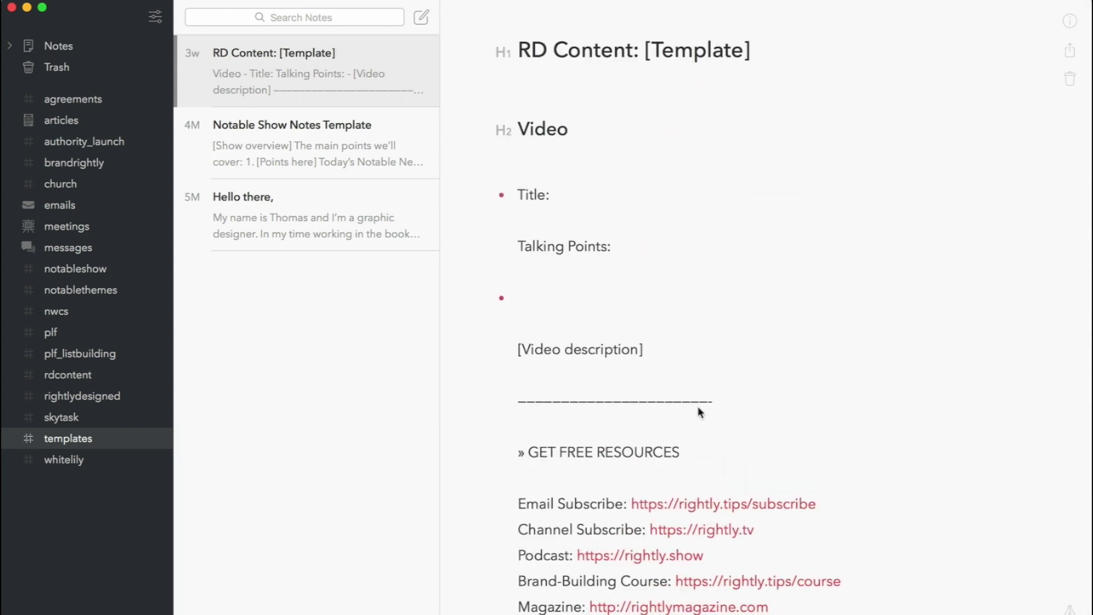
Step: Reopen the article "The Best WordPress Theme for Becoming an Authority in Your Market" under the articles tag and skim through it
click(104, 122)
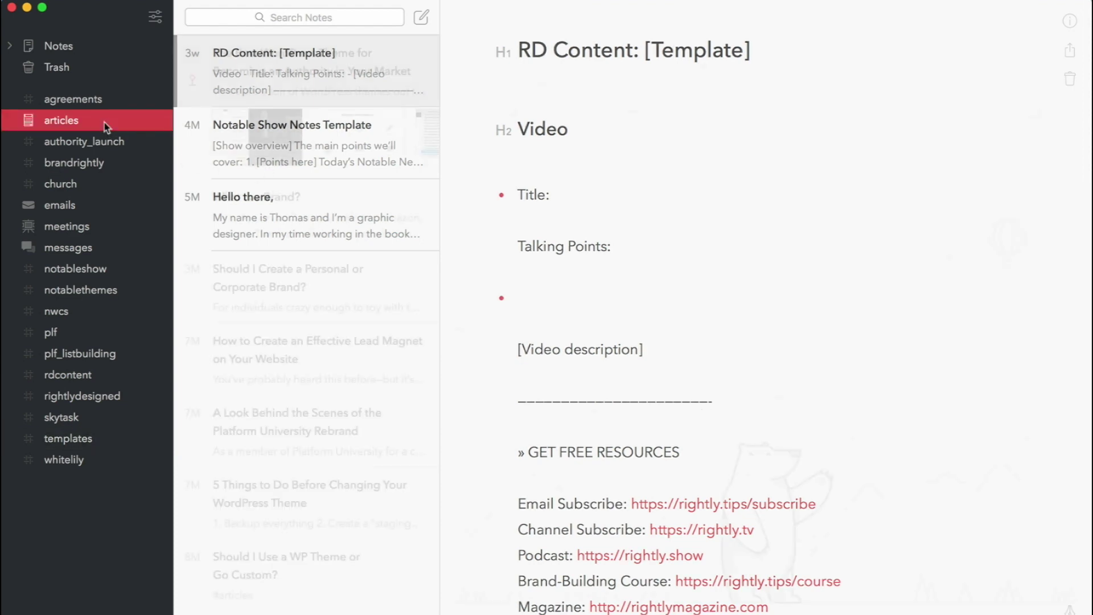
click(346, 87)
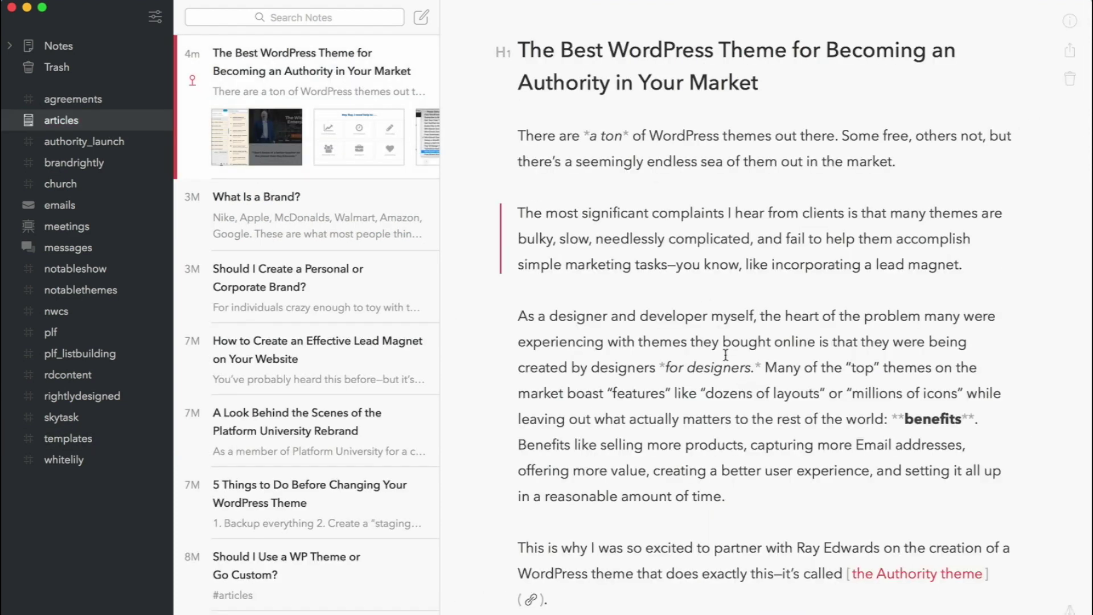
scroll(726, 354, down, 15)
scroll(725, 355, up, 20)
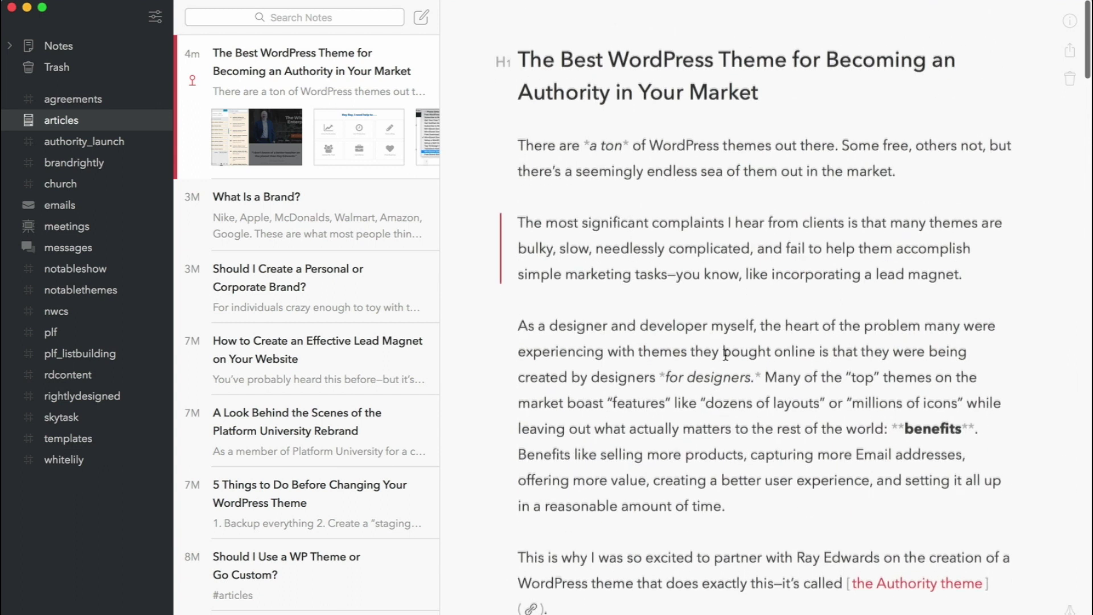
Step: Select the paragraph starting "As a designer and developer myself", inspect its available copy formats, and dismiss them without copying
drag(786, 494, 508, 317)
right_click(771, 339)
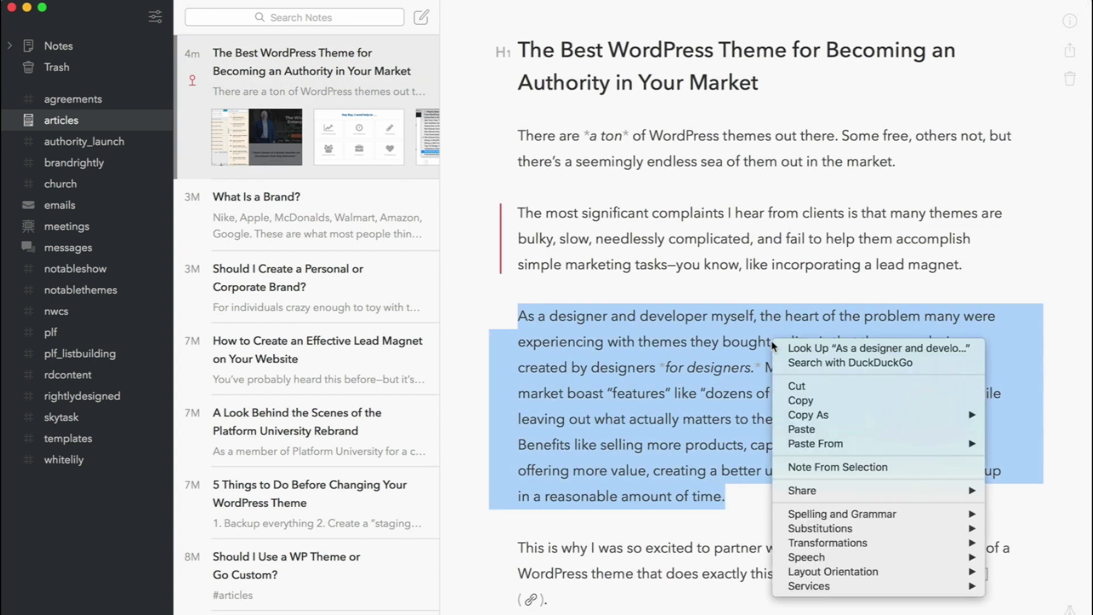
mouse_move(842, 415)
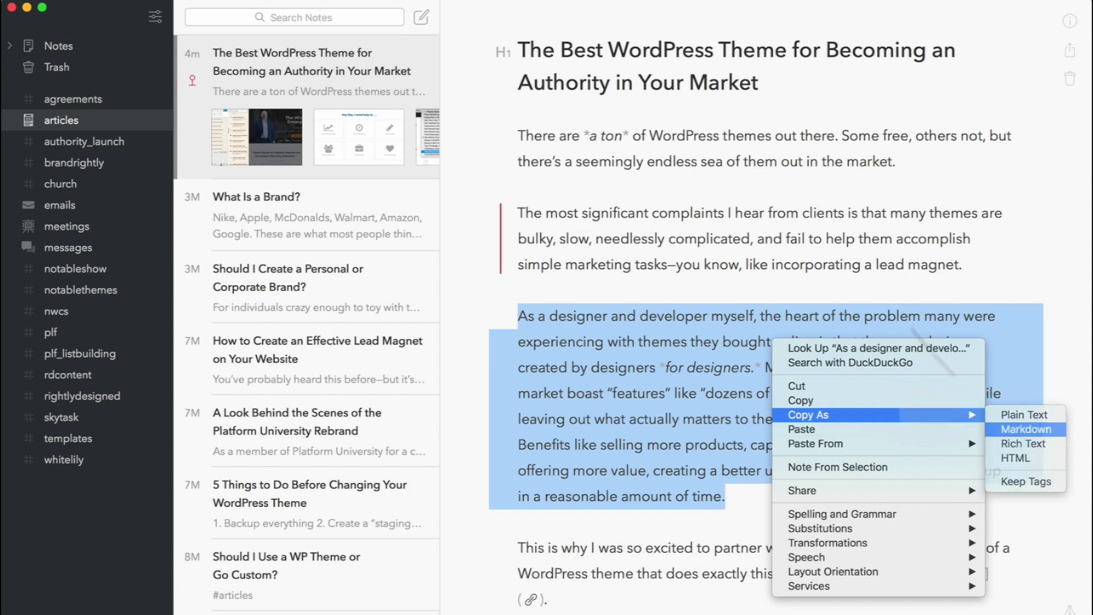
click(811, 199)
click(880, 212)
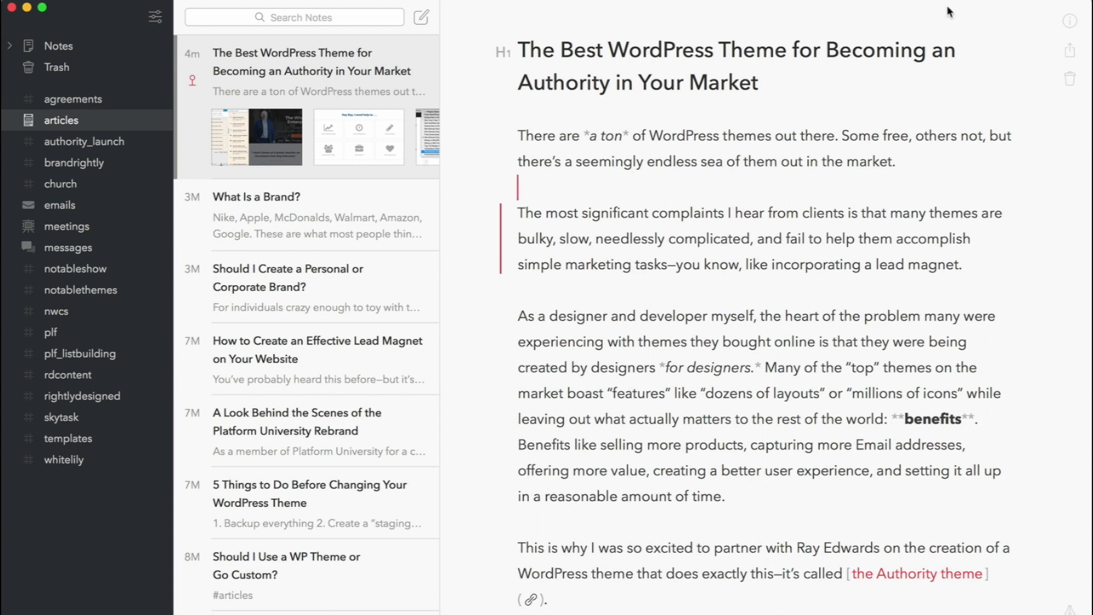
Step: Take Bear out of full screen and reposition its window so that part of the desktop is exposed beside it
key(ctrl+super+f)
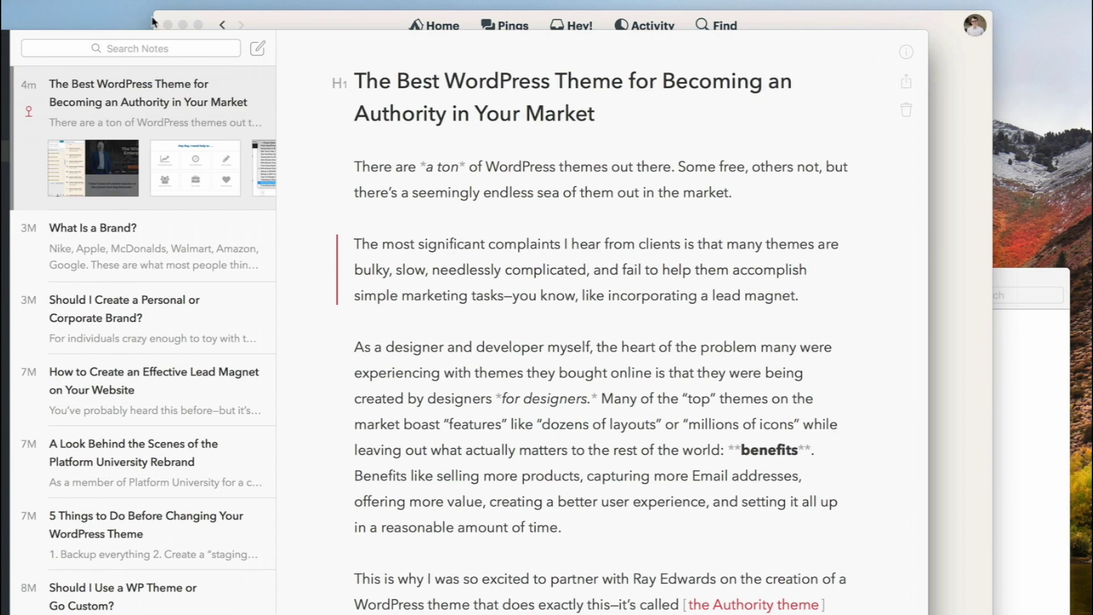
double_click(699, 37)
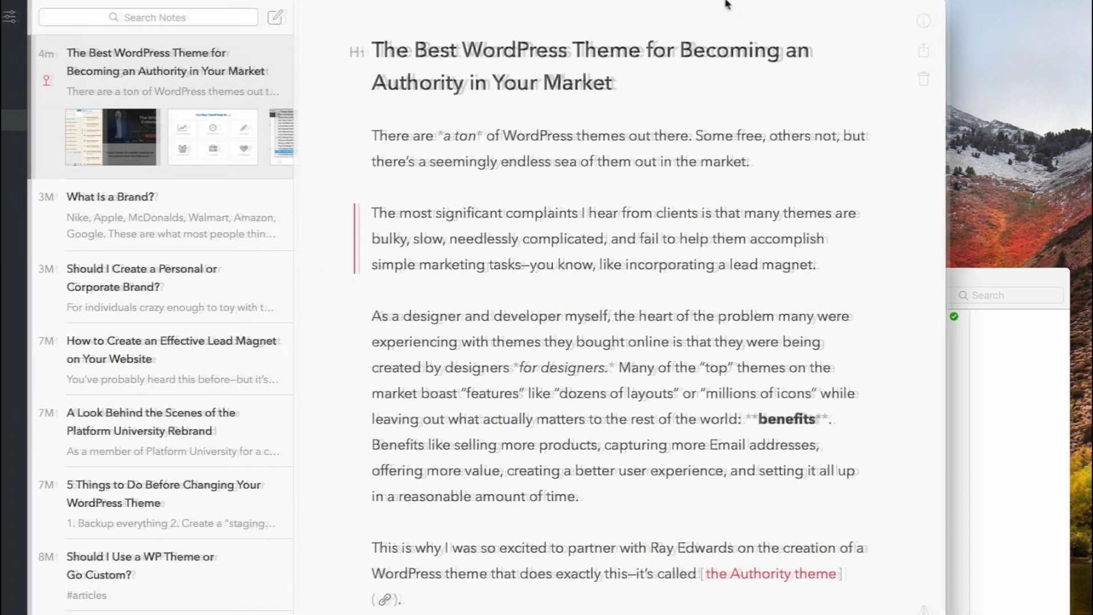
click(725, 5)
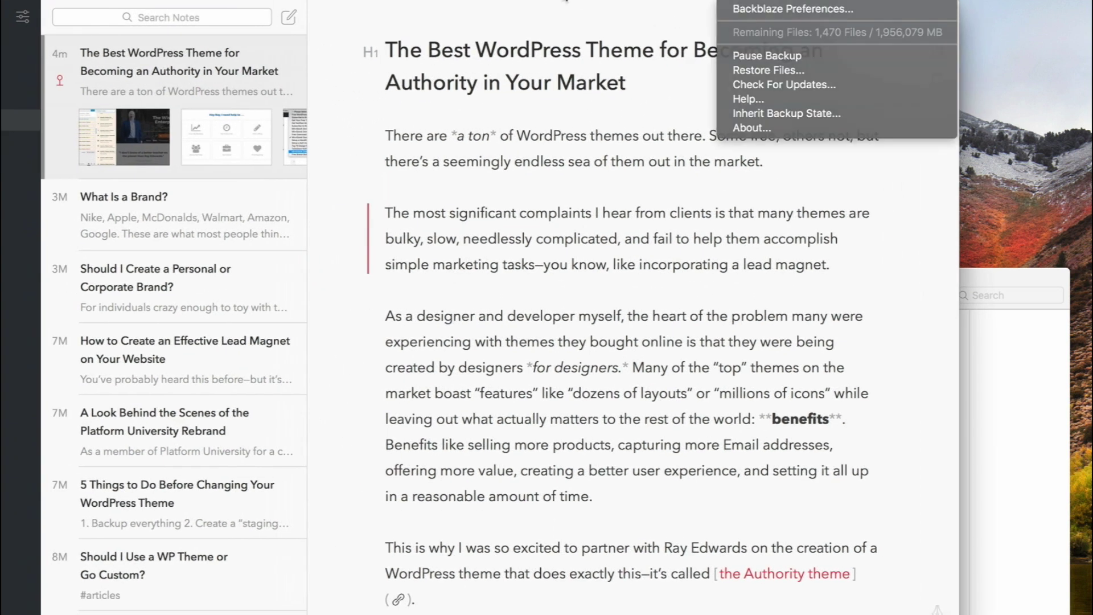
click(569, 11)
drag(573, 15, 553, 15)
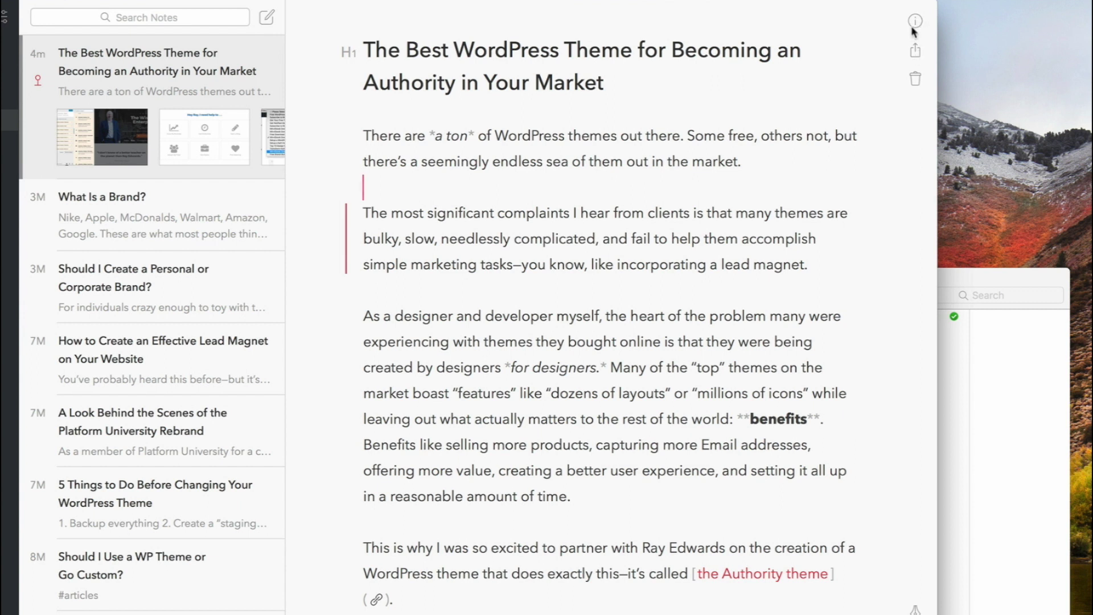
Step: Show the article's note information, check both pages of export formats, and export the note as a PDF onto the desktop
click(913, 21)
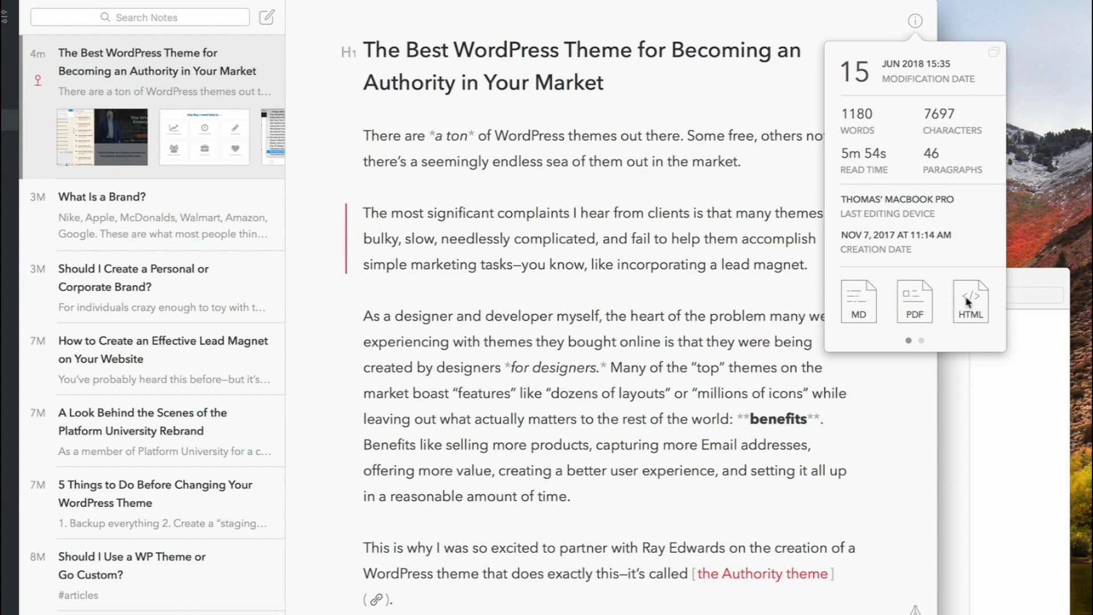
scroll(957, 301, right, 2)
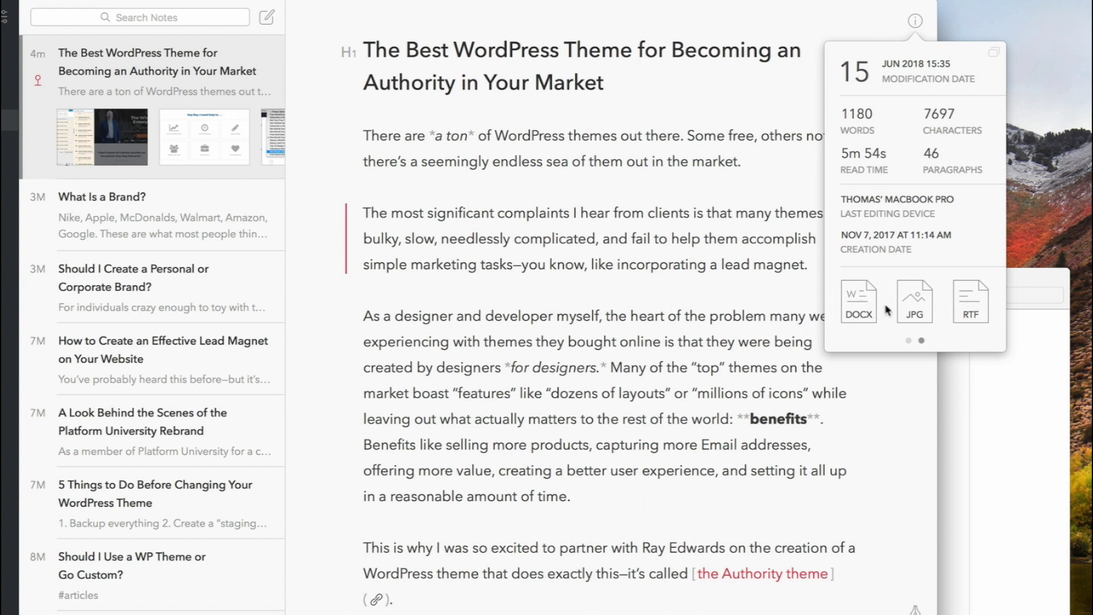
scroll(939, 307, left, 2)
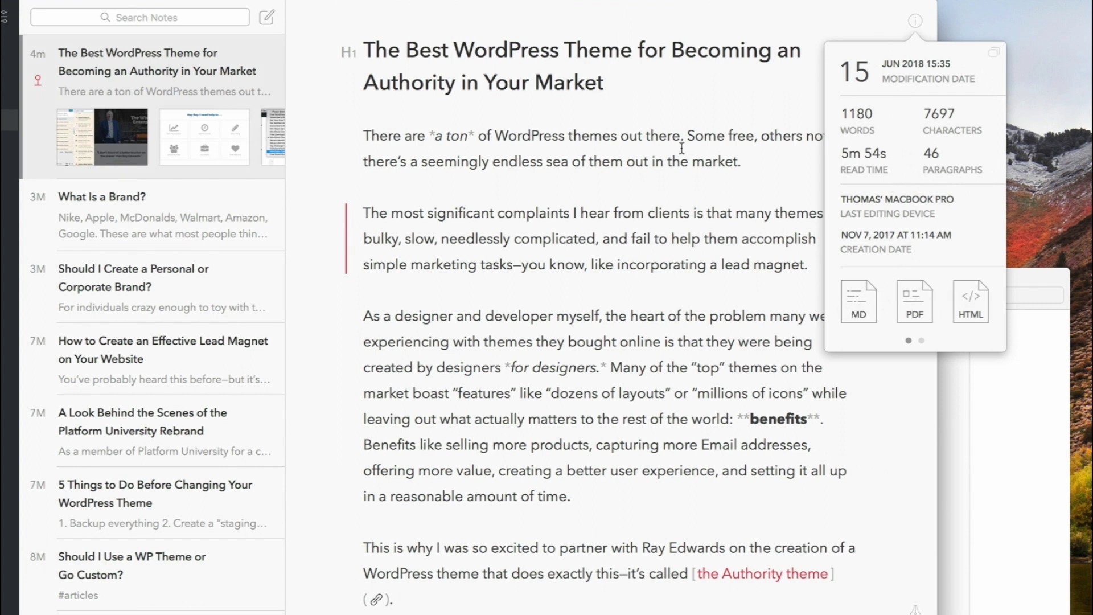
drag(905, 306, 1037, 169)
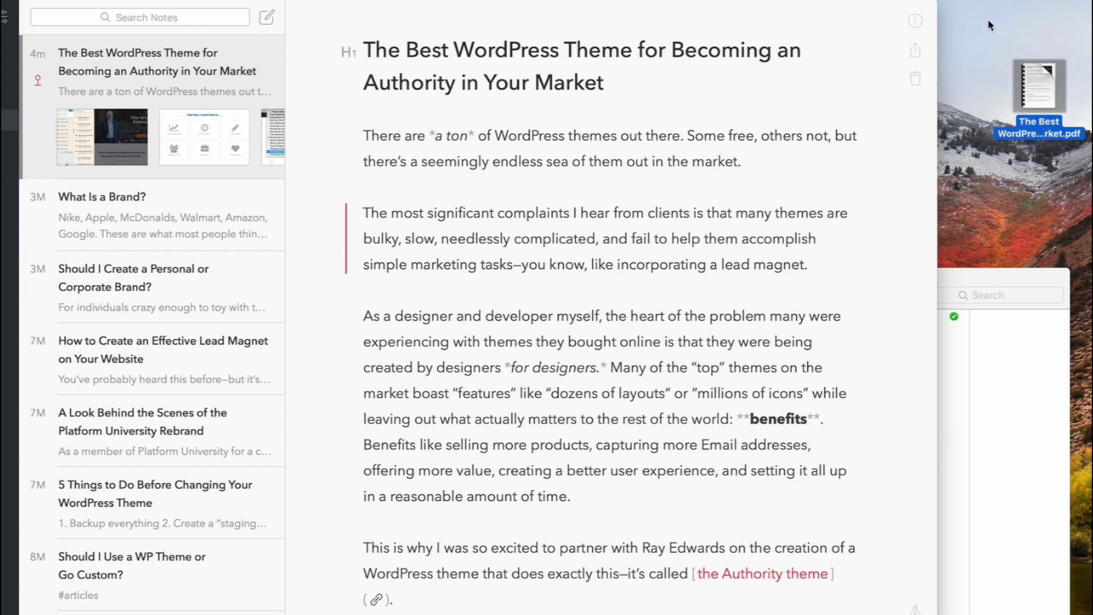
Step: Preview the exported PDF from the desktop, skim its pages to check the text and image layout, and close the preview
key(space)
scroll(667, 173, down, 10)
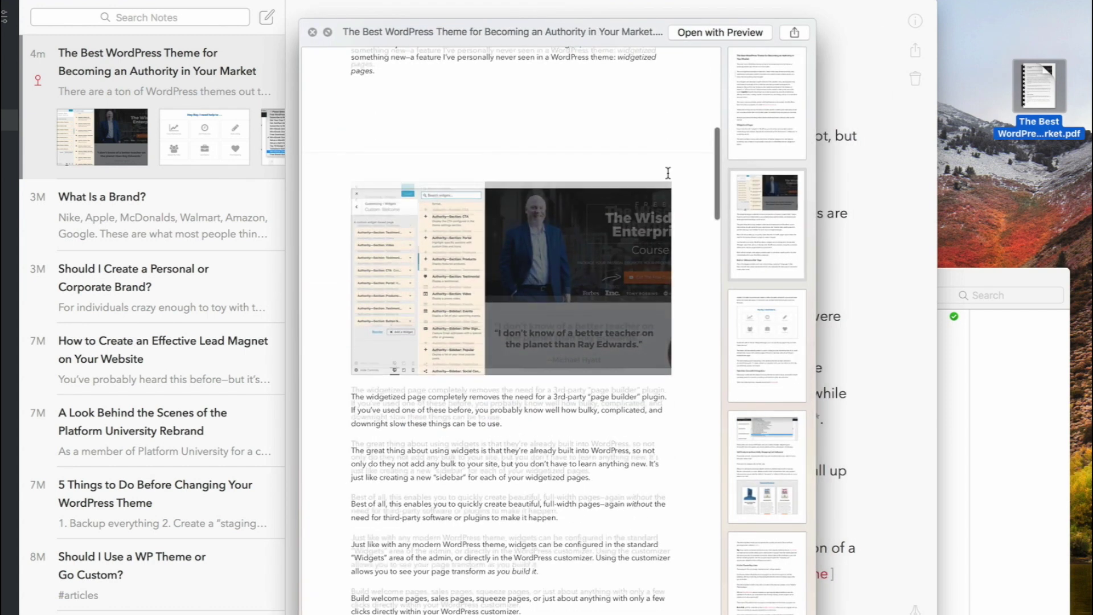
scroll(668, 173, down, 15)
scroll(668, 172, down, 20)
scroll(667, 172, up, 20)
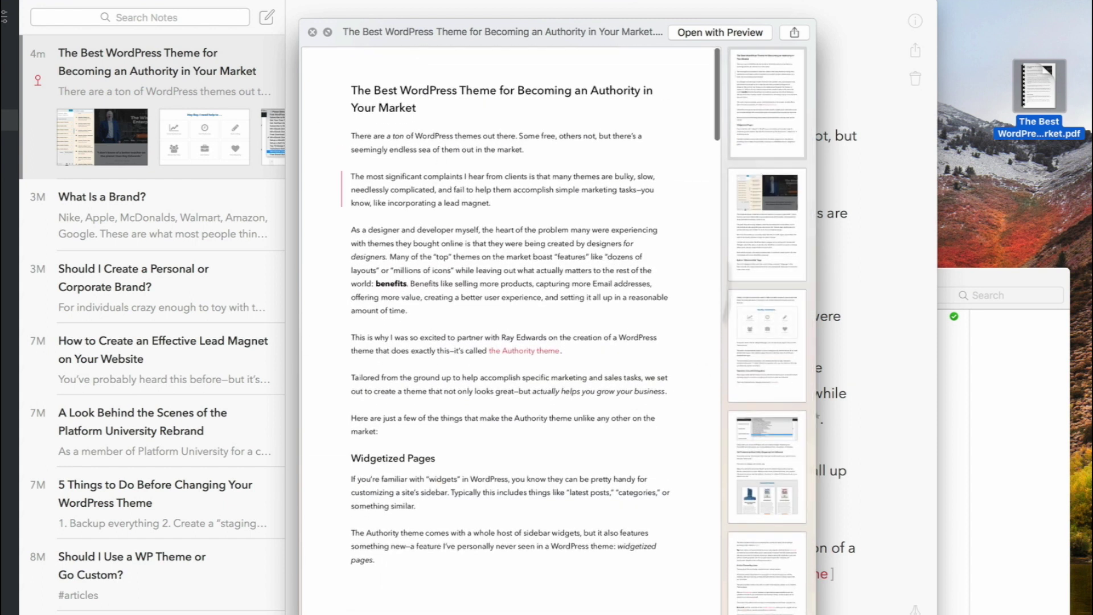
click(312, 32)
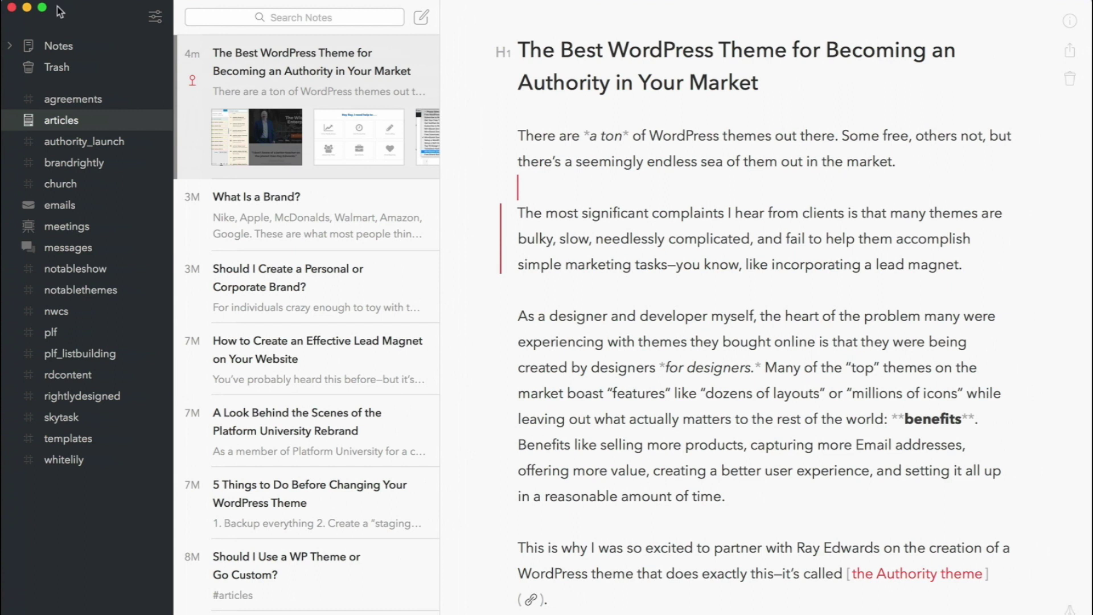
Step: Open Bear's preferences, look through the available themes from Red Graphite to Ayu, and close the preferences without choosing another theme
click(57, 3)
click(57, 32)
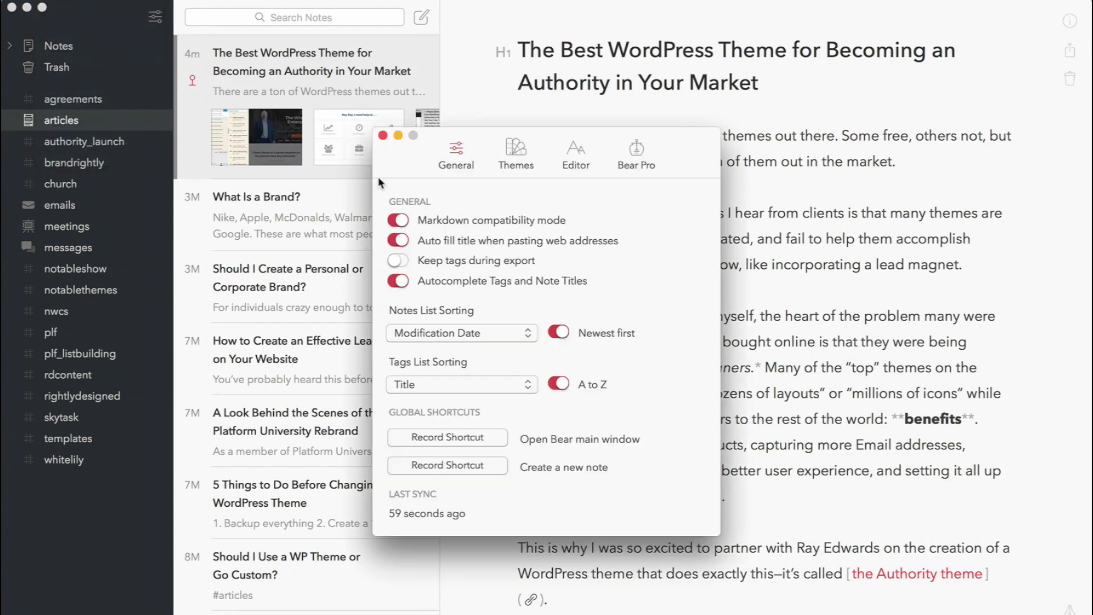
click(512, 159)
scroll(530, 382, down, 5)
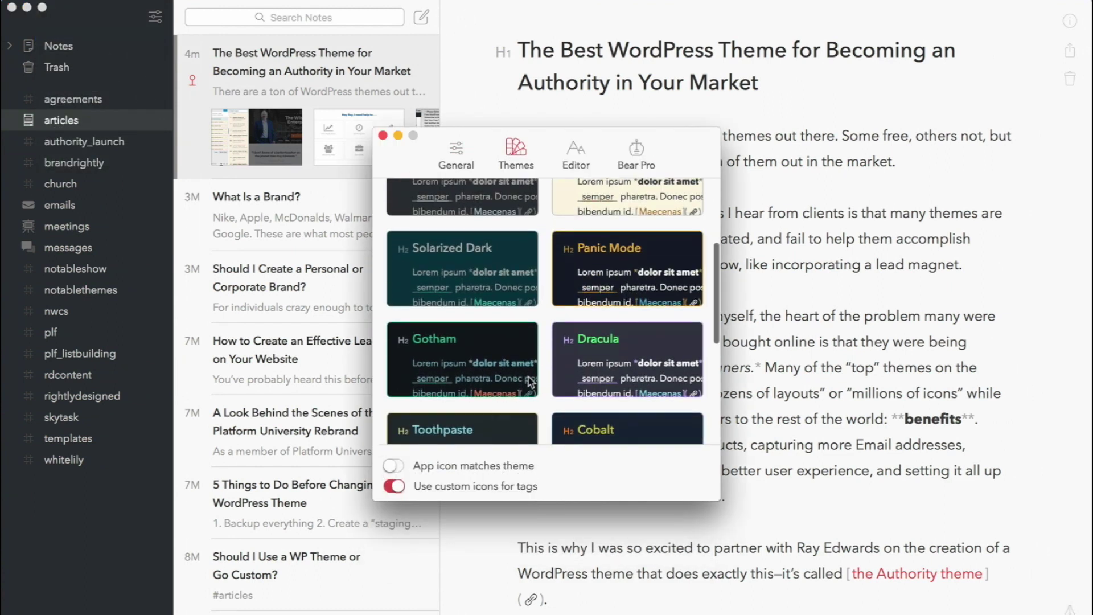
scroll(530, 381, up, 5)
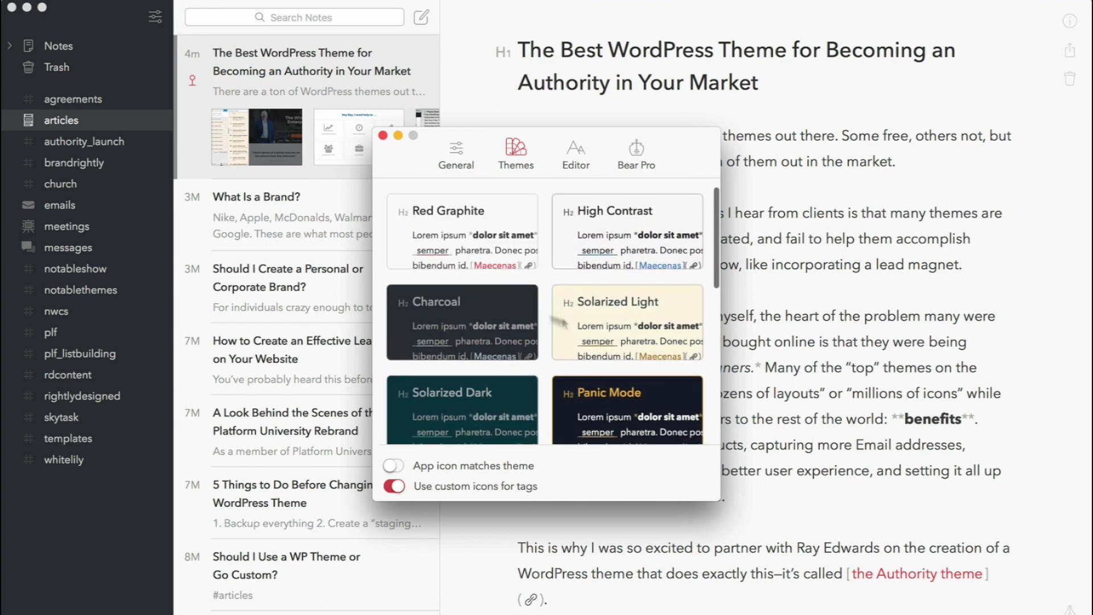
scroll(478, 398, down, 5)
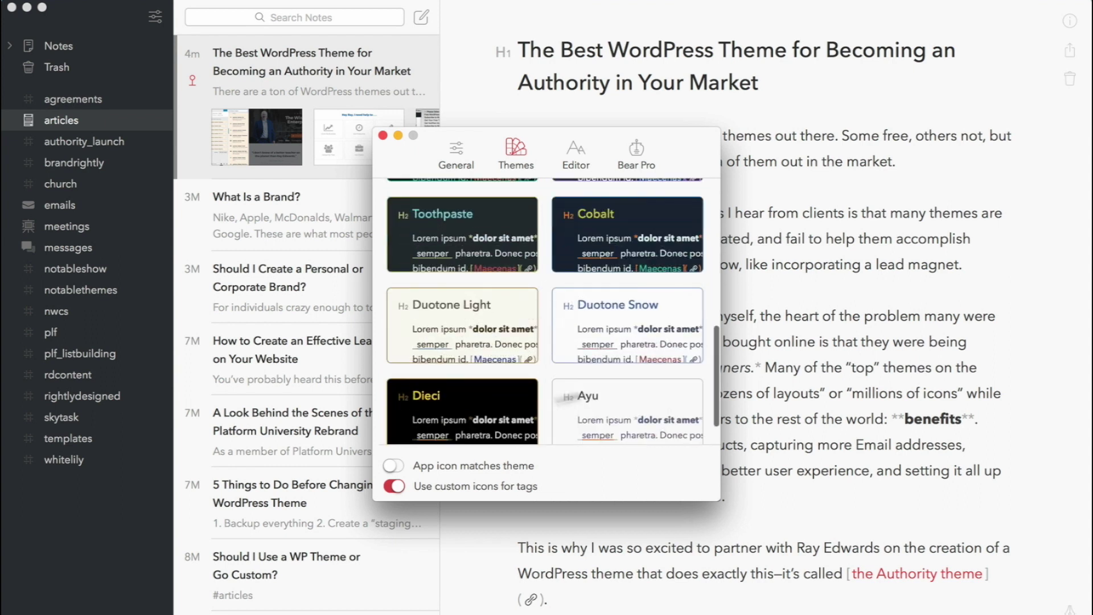
scroll(631, 367, up, 5)
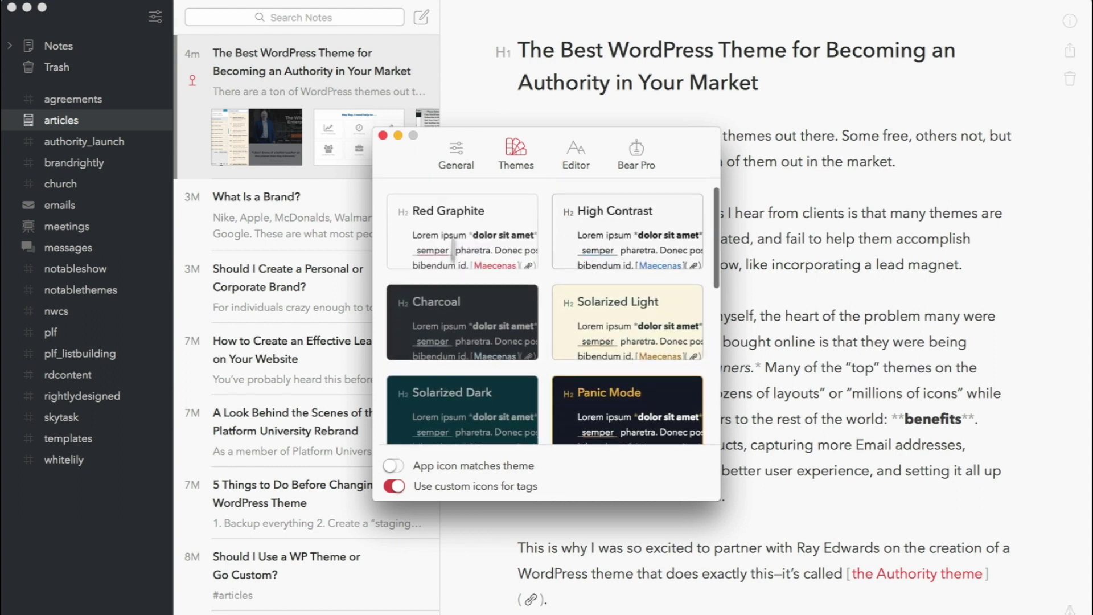
click(383, 136)
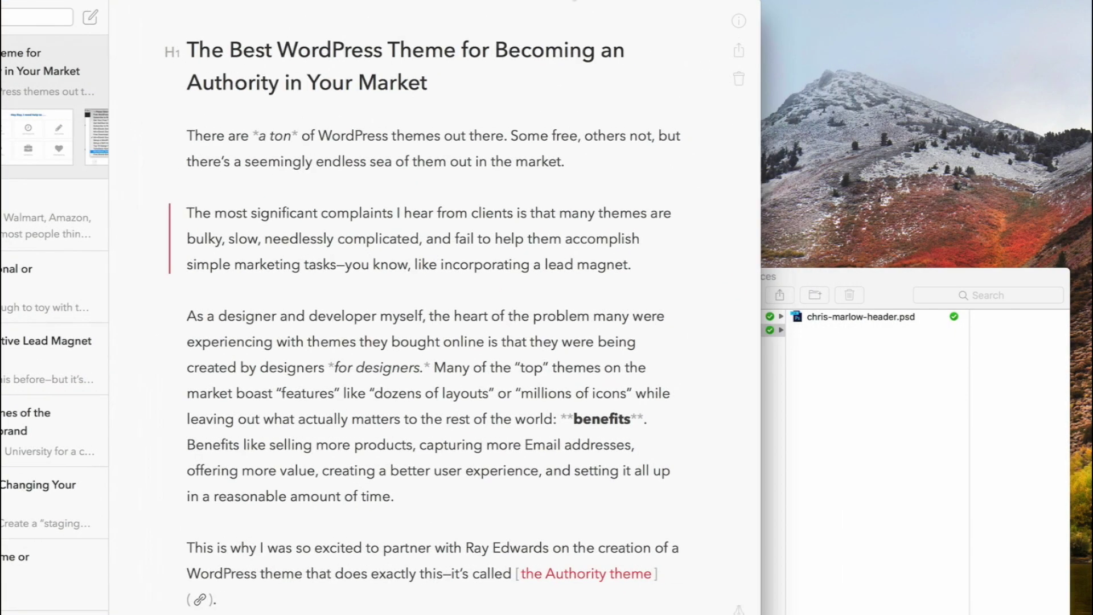
Step: Export the article as a PDF onto the desktop from its note information, open the file to check it, and close it
click(737, 20)
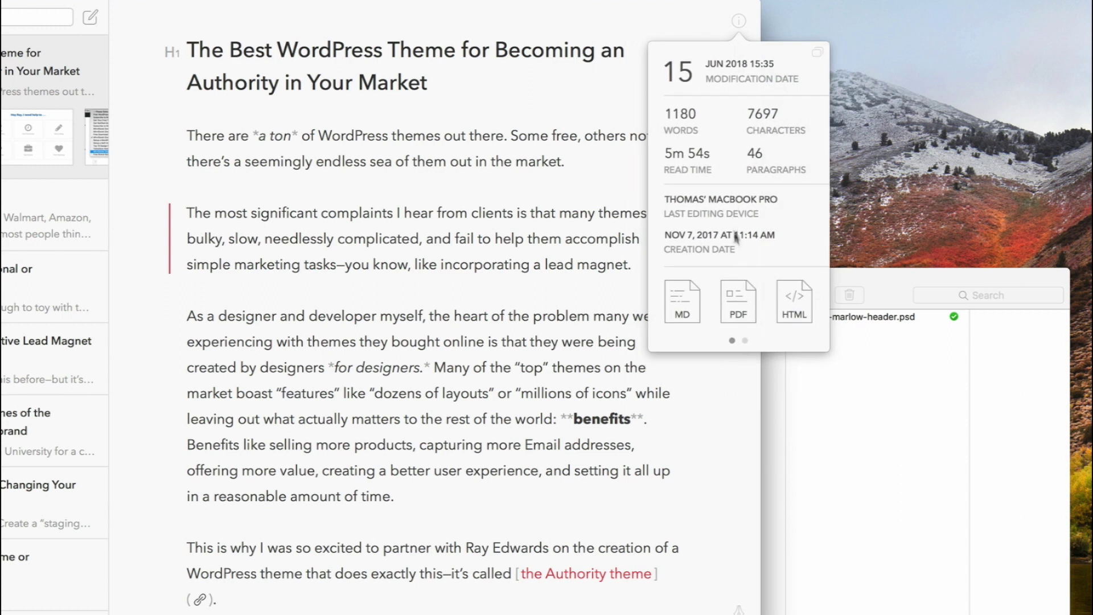
drag(734, 295, 968, 153)
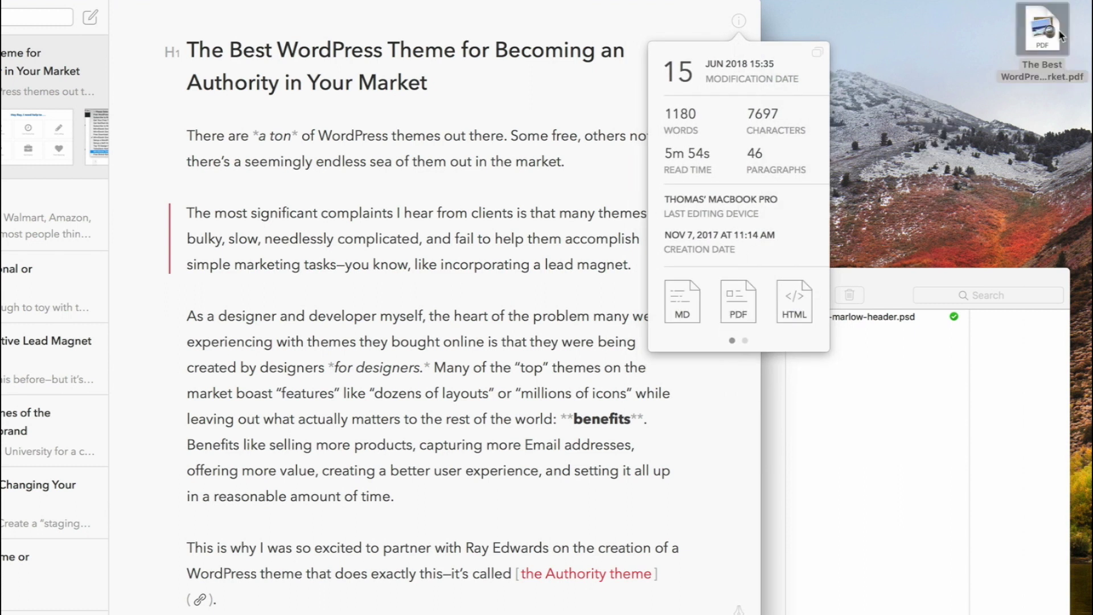
double_click(961, 150)
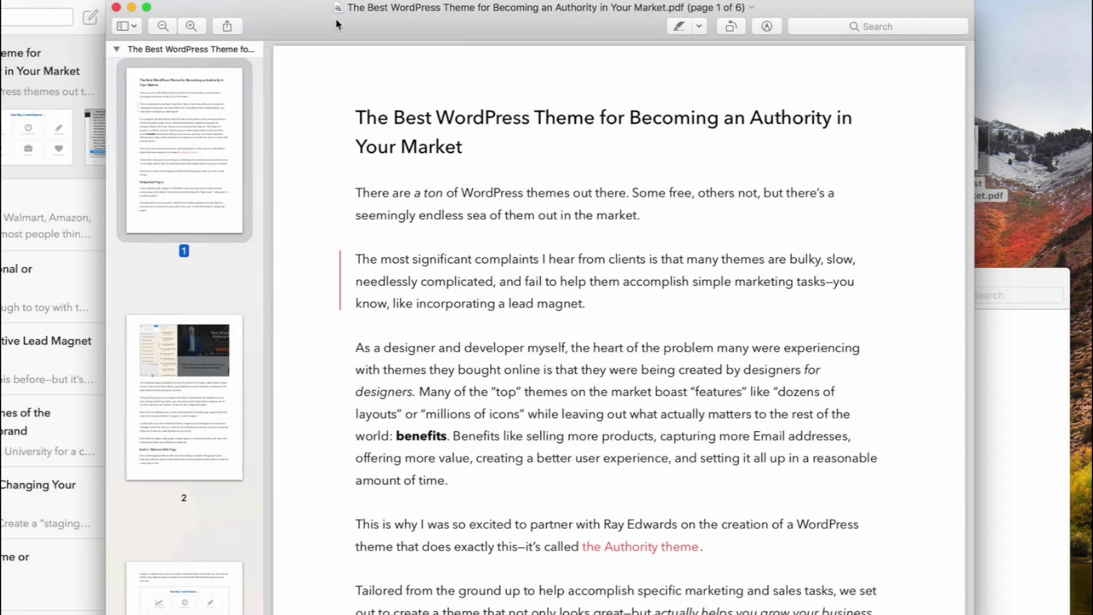
drag(337, 21, 461, 97)
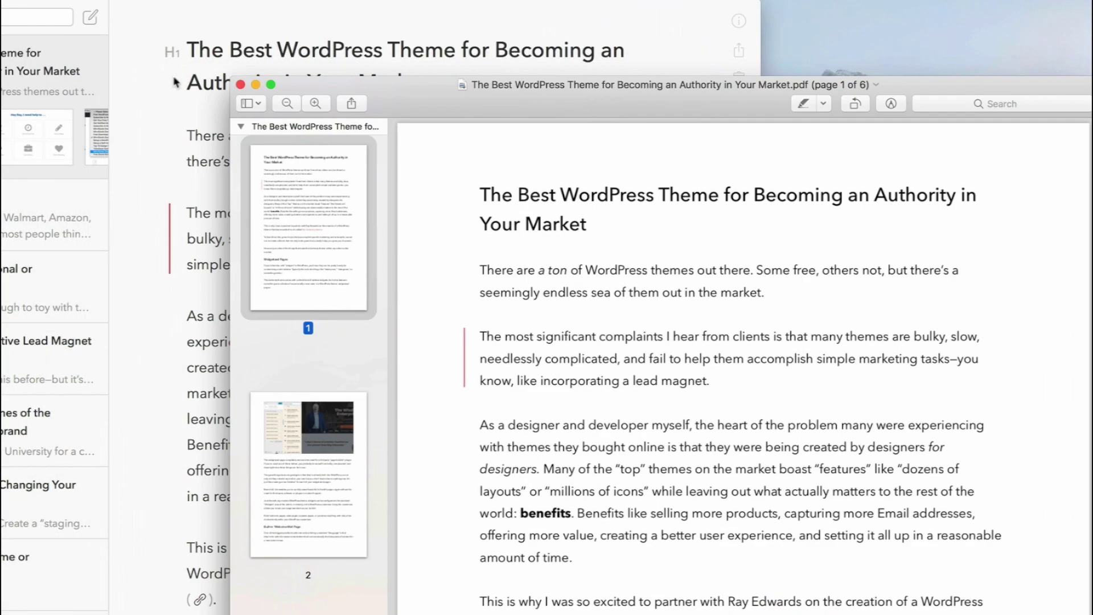
click(239, 84)
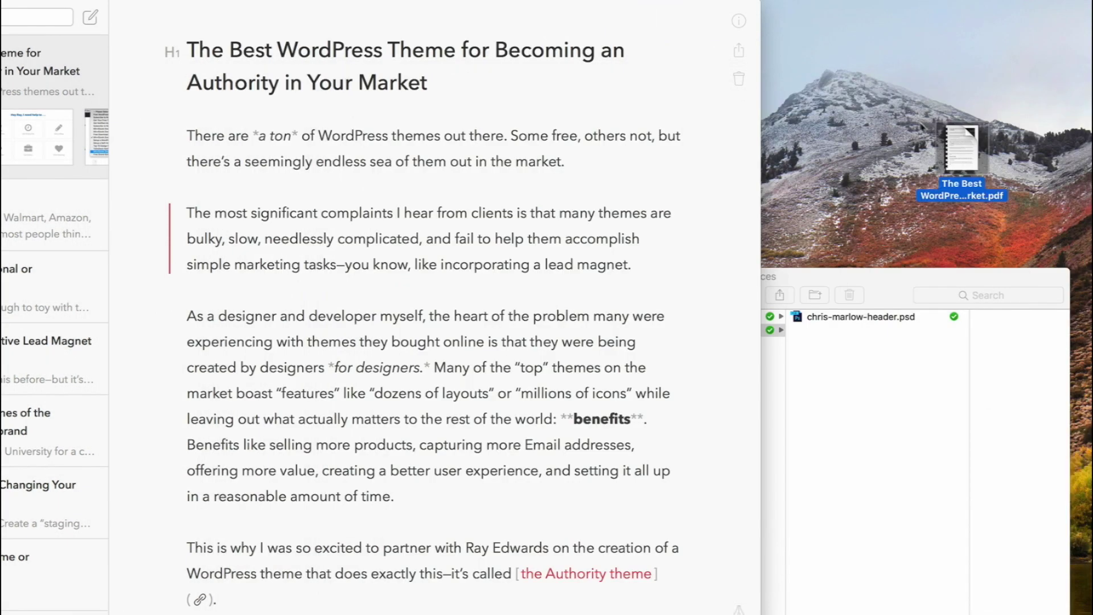
Step: Move the exported PDF from the desktop to the trash and enlarge Bear's window to fill the screen
drag(968, 609, 1046, 603)
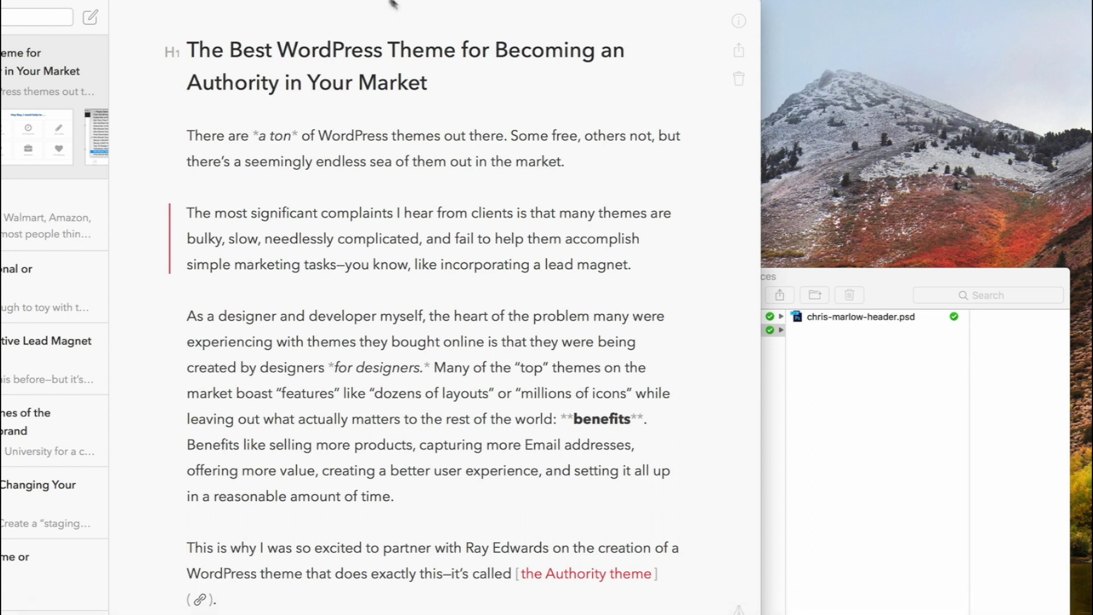
double_click(369, 7)
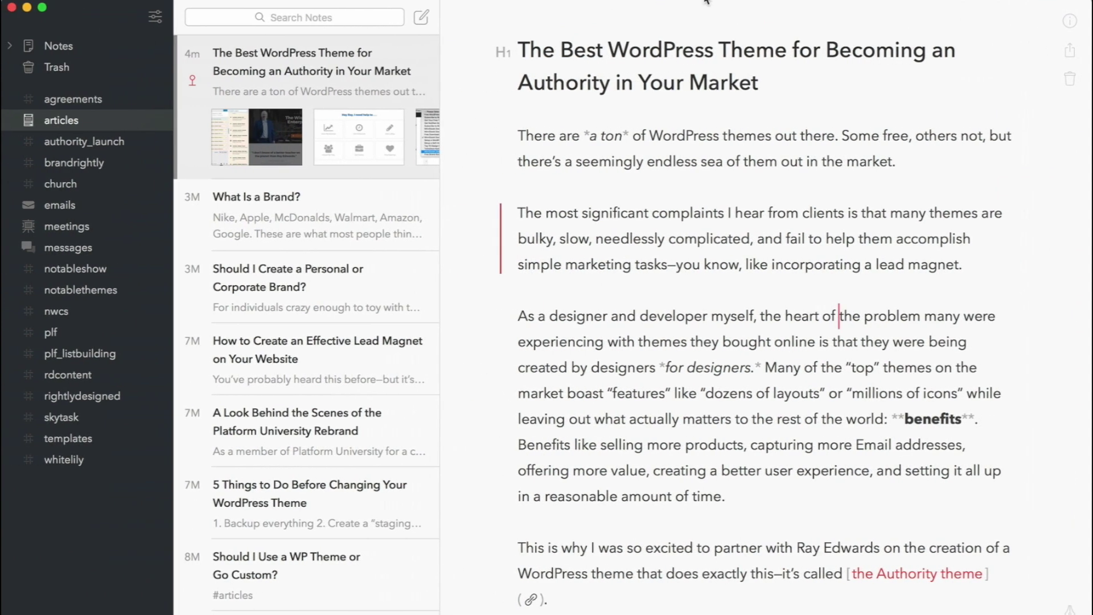
scroll(639, 435, down, 10)
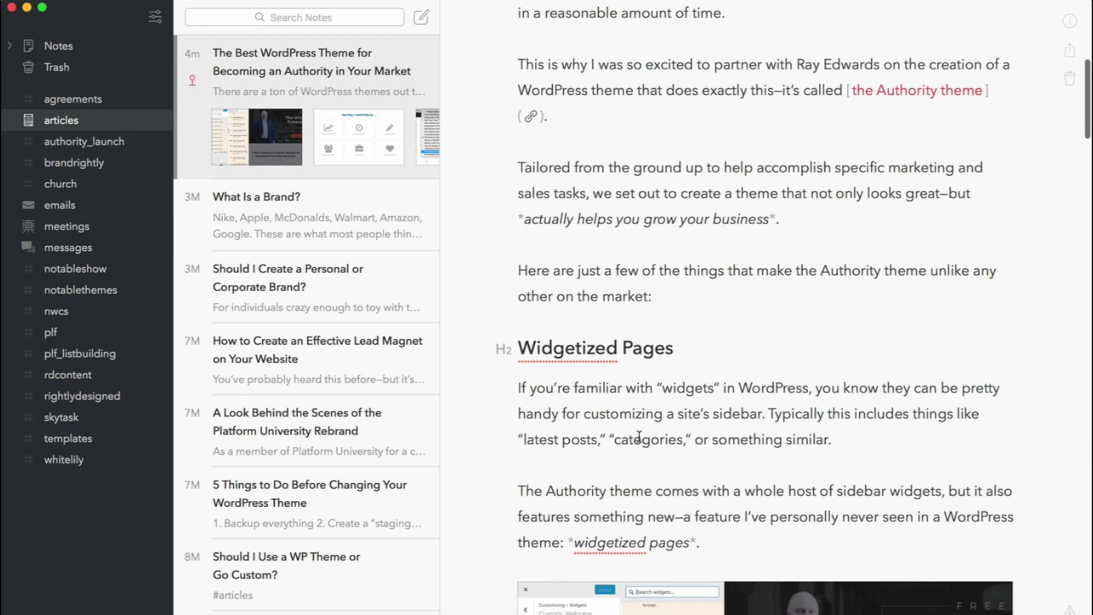
scroll(639, 435, up, 10)
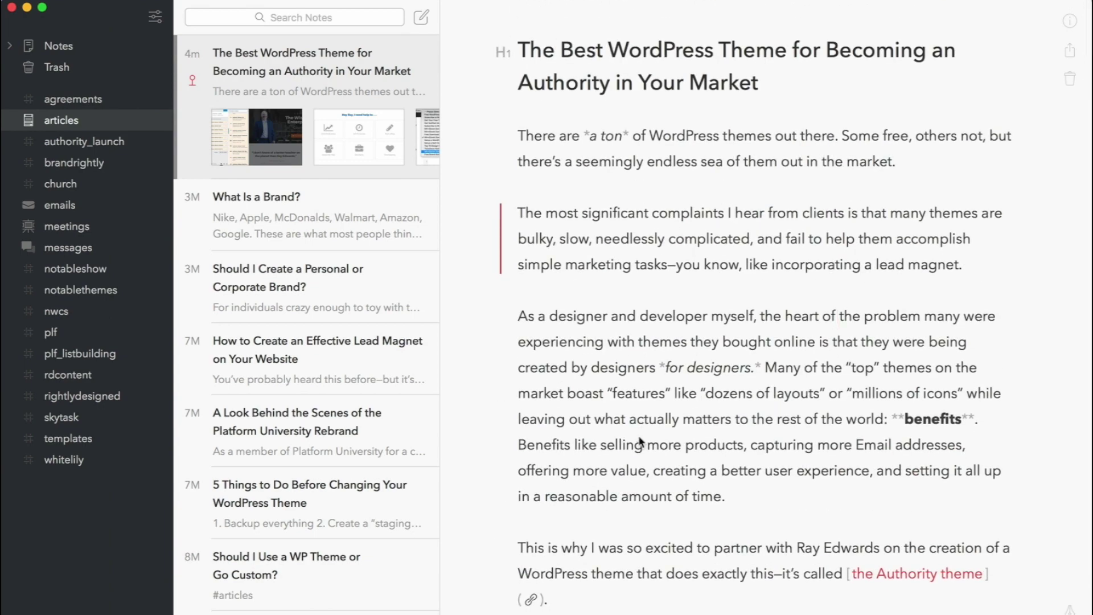